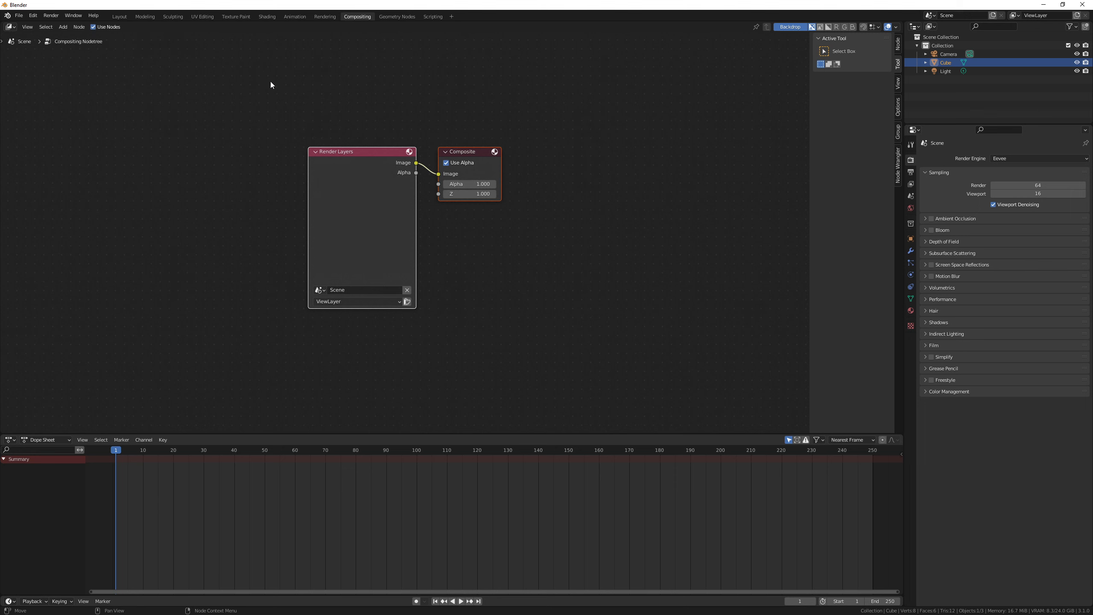
Step: Delete the Render Layers node and bring the test.0001.exr image into the compositor as an image node
click(345, 183)
key(Delete)
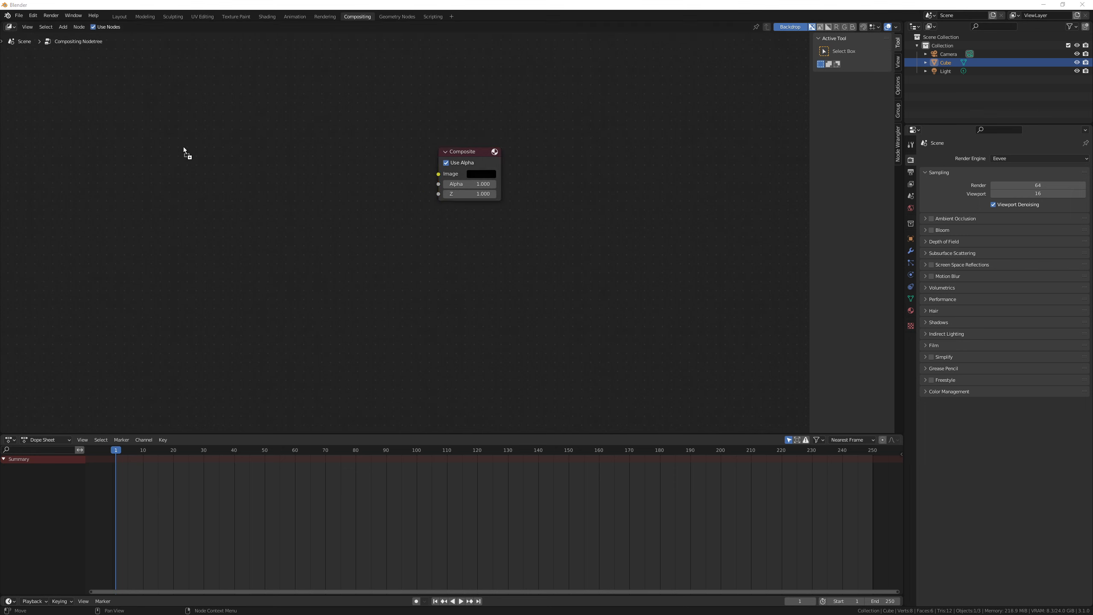
drag(182, 146, 176, 111)
click(278, 167)
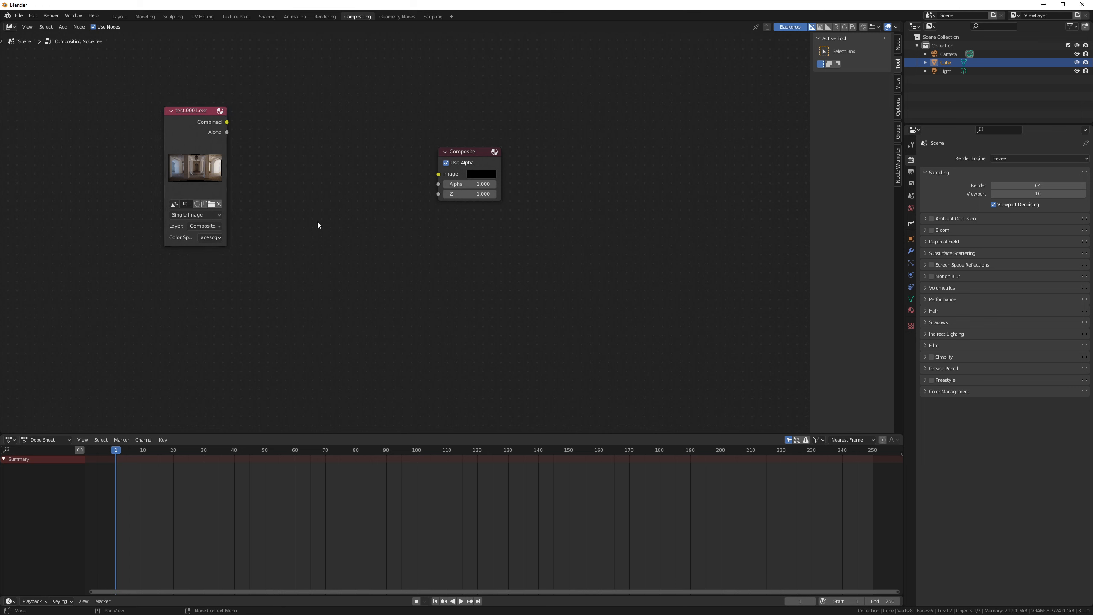
Step: Switch the test.0001.exr node's source to Image Sequence and back to Single Image
click(218, 215)
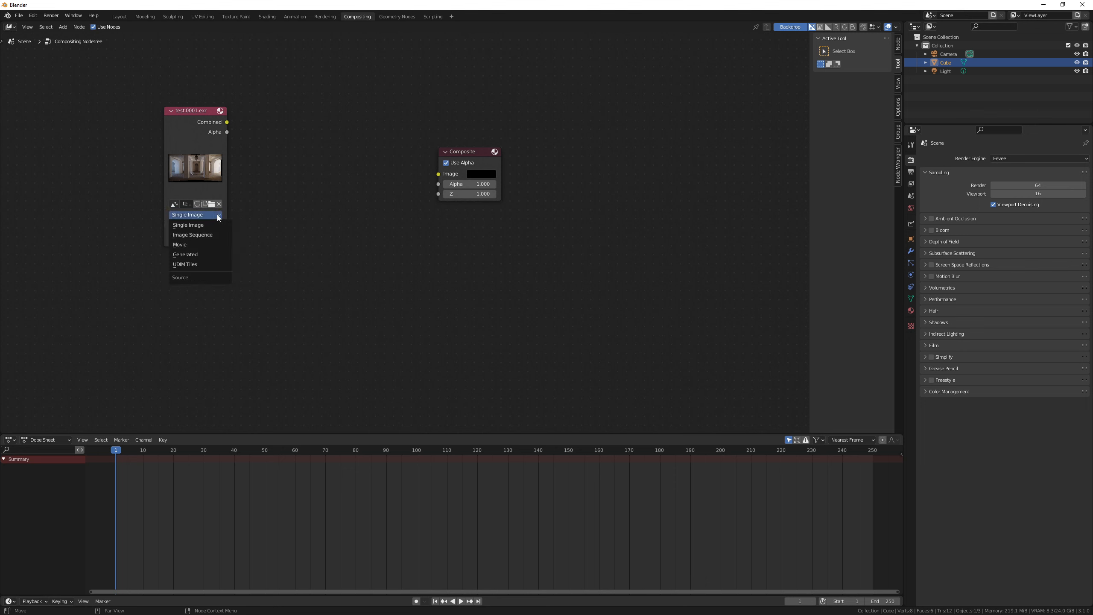
click(200, 235)
click(198, 214)
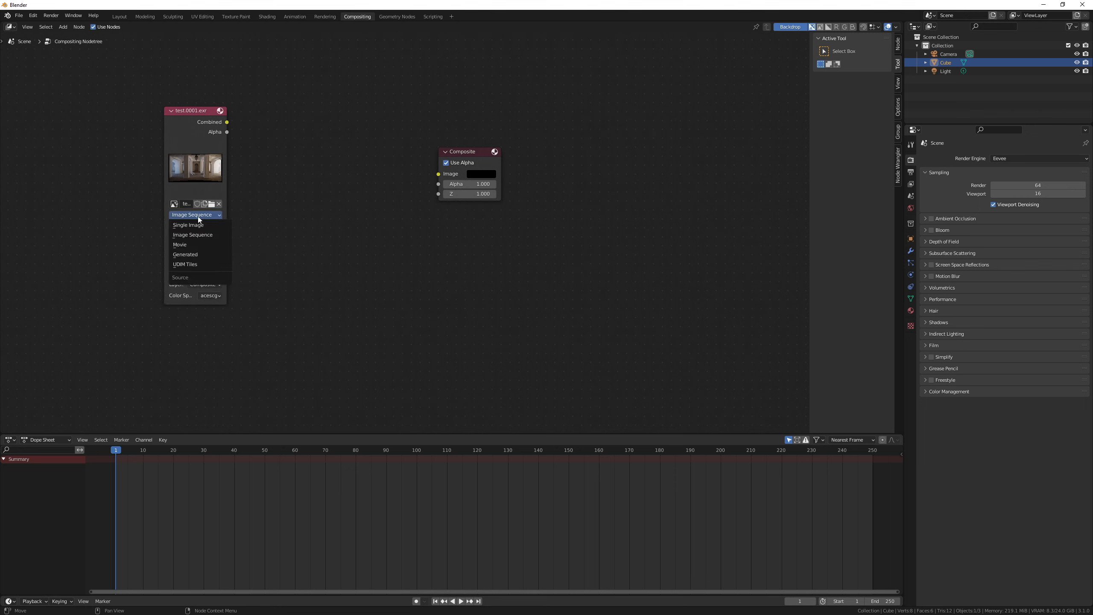
click(201, 224)
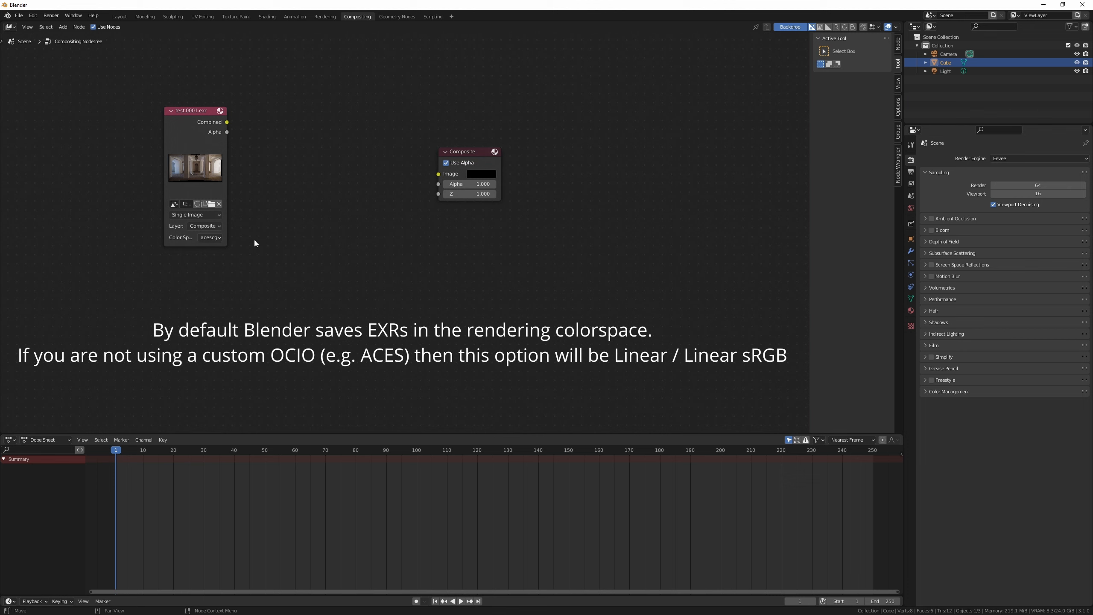
Step: Preview the test.0001.exr node through a Viewer node and enlarge the node editor area
ctrl+shift+click(203, 162)
drag(522, 432, 521, 558)
drag(810, 422, 886, 422)
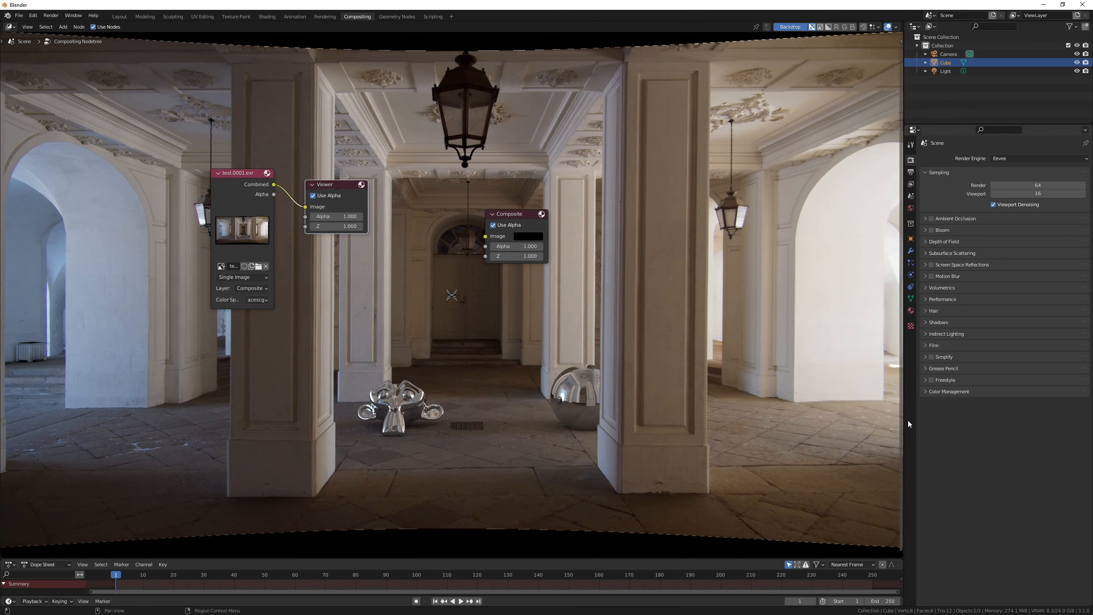
Step: Move the Viewer node above the Composite node
scroll(446, 379, down, 1)
key(v)
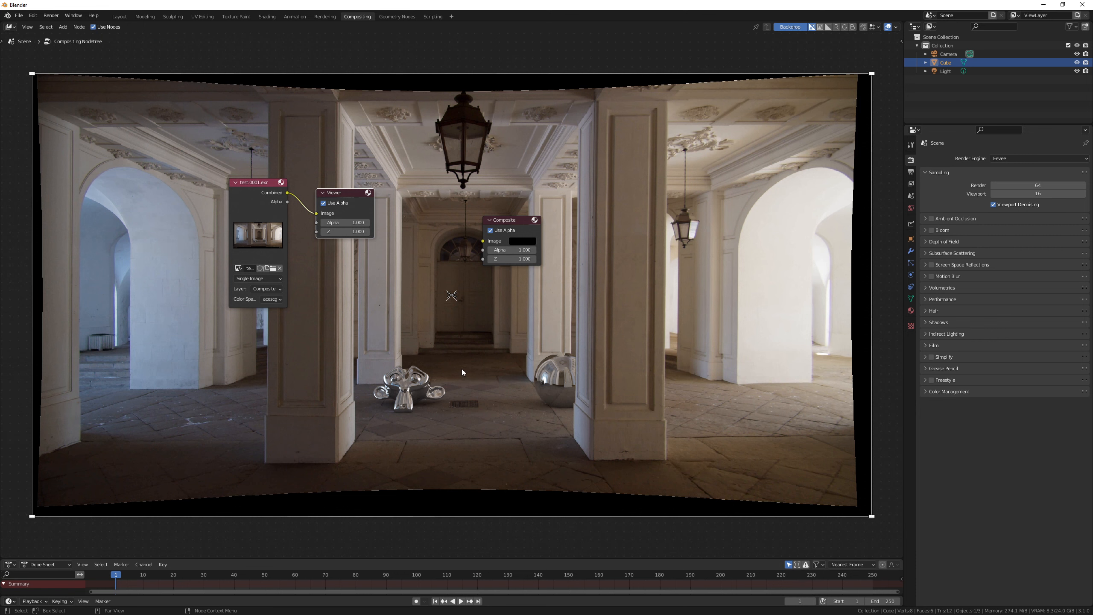
key(alt+v)
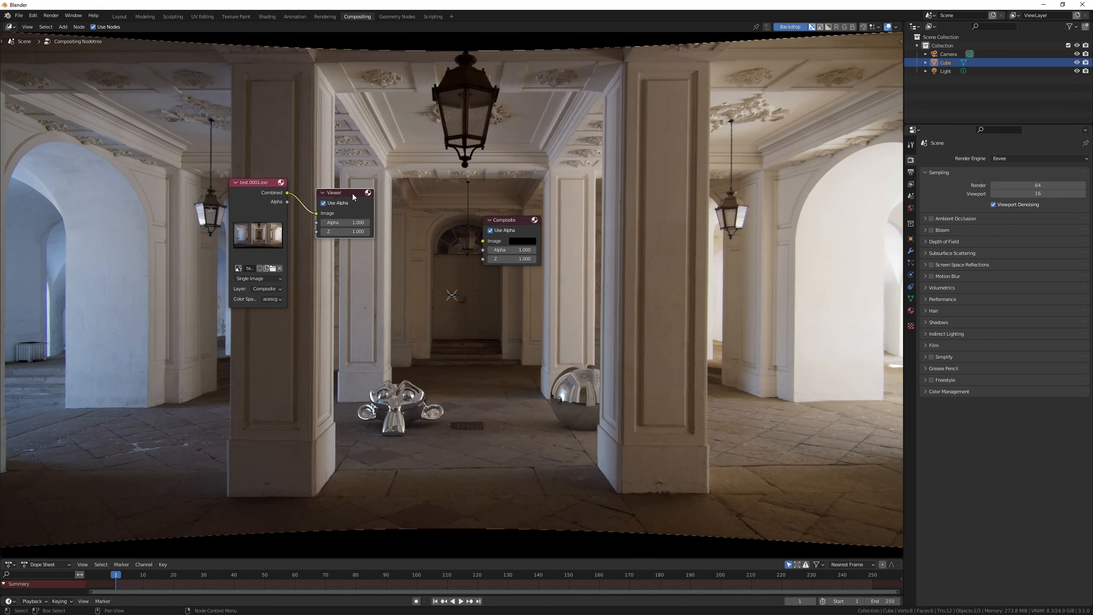
drag(351, 193, 510, 157)
click(514, 341)
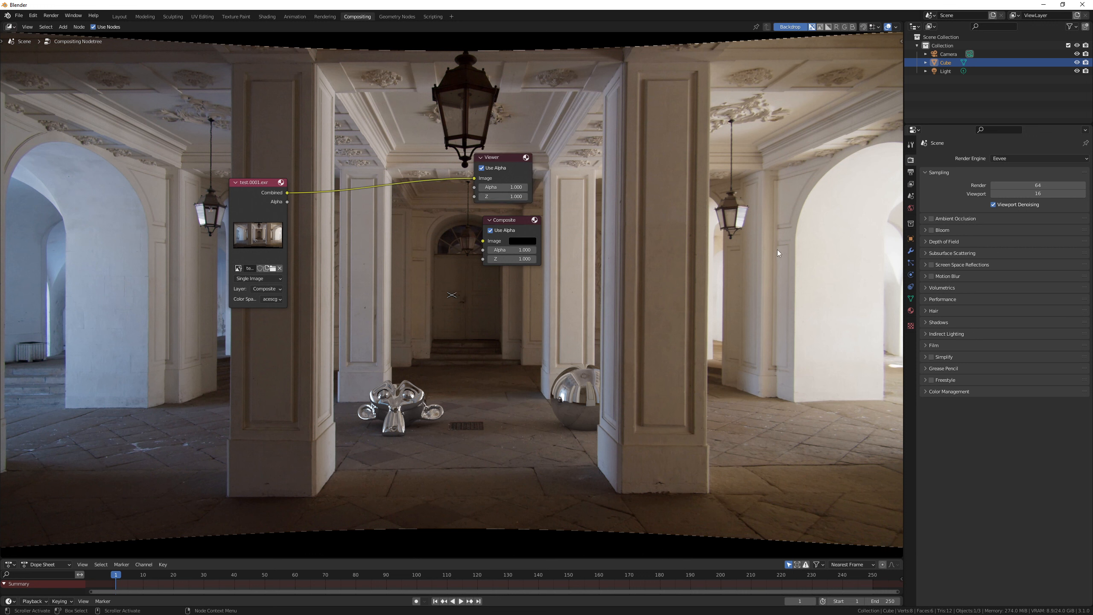
Step: Set the output resolution to 4096 × 2160 px with a resolution percentage of 50%
click(911, 172)
click(1041, 170)
text(4096)
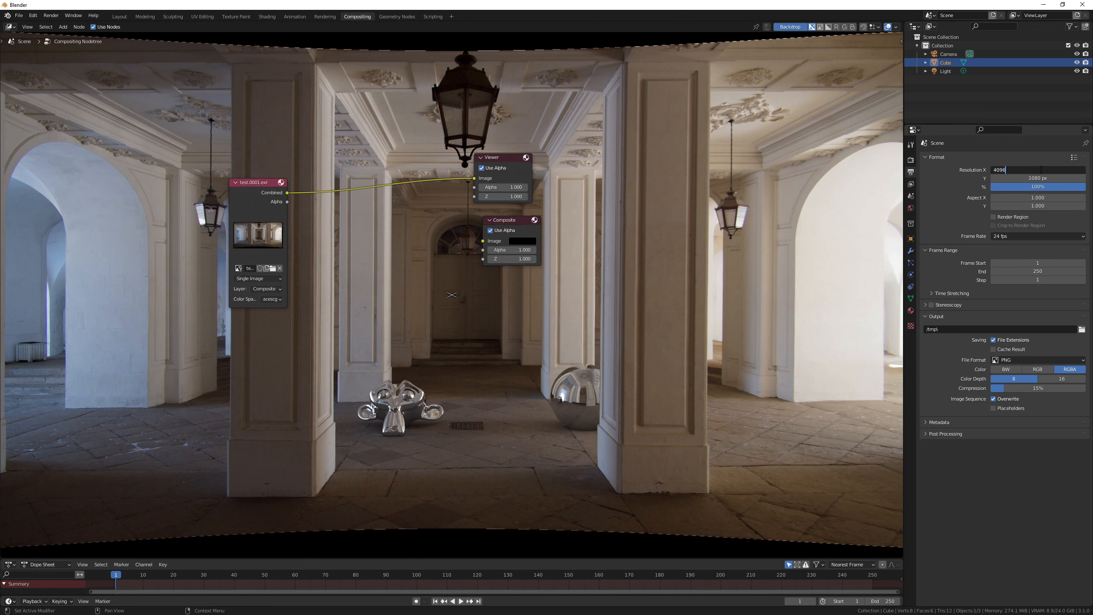
key(Tab)
text(2160)
key(Return)
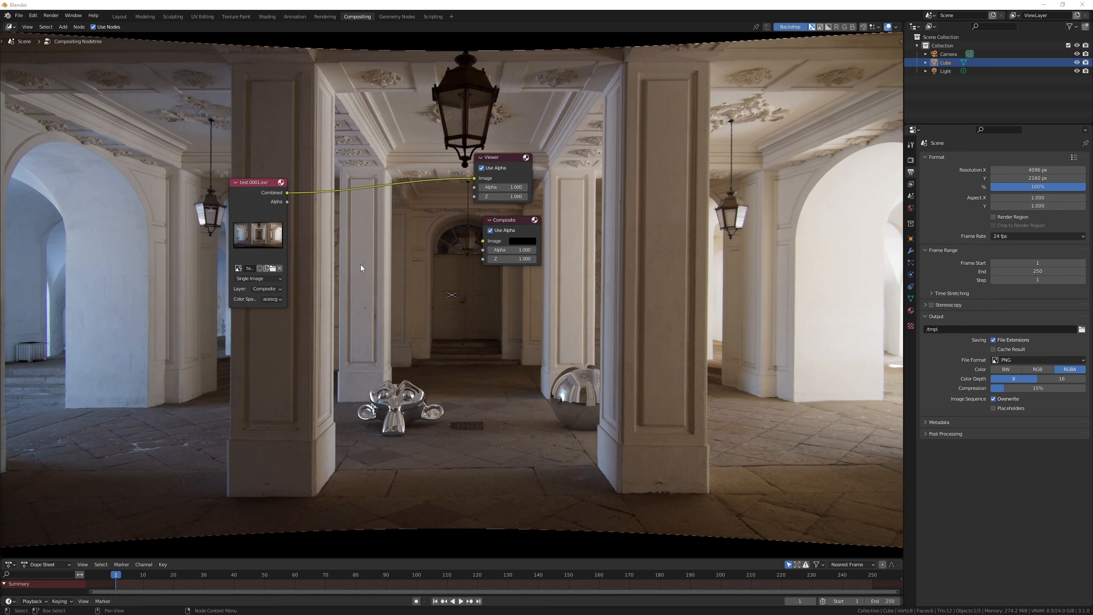
click(1039, 187)
text(50)
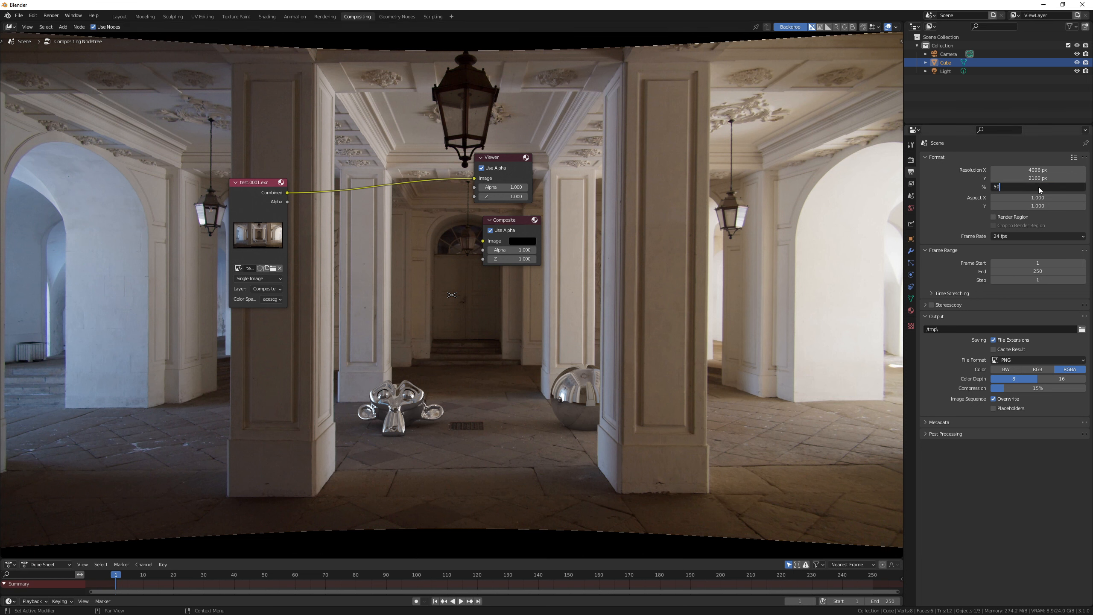
key(Return)
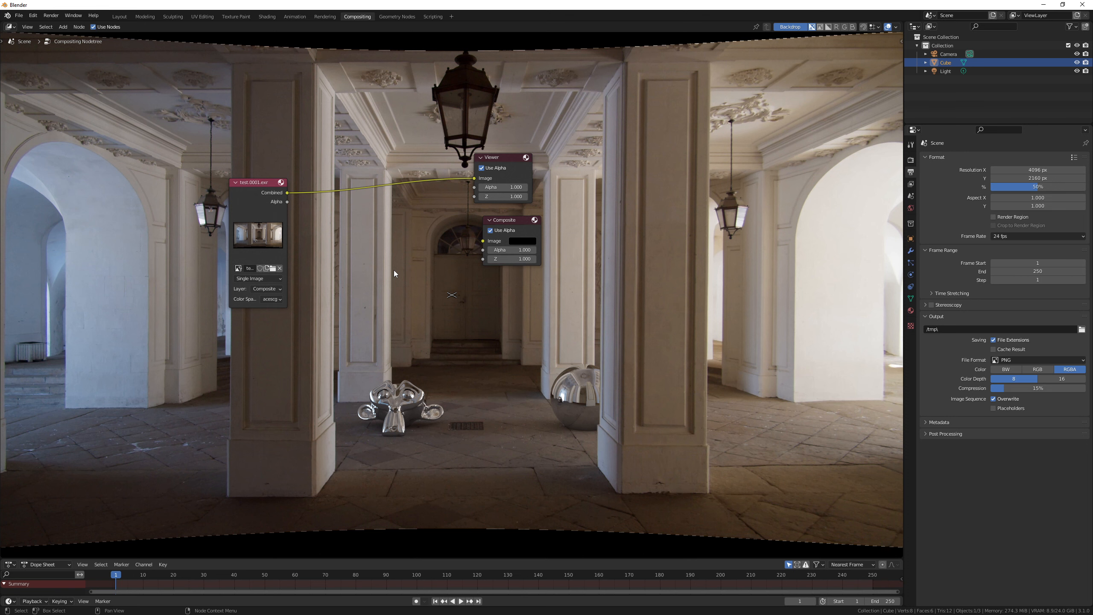
Step: Bring distort.exr and distort.no_changes.exr from the STmaps folder into the compositor as image nodes
key(v)
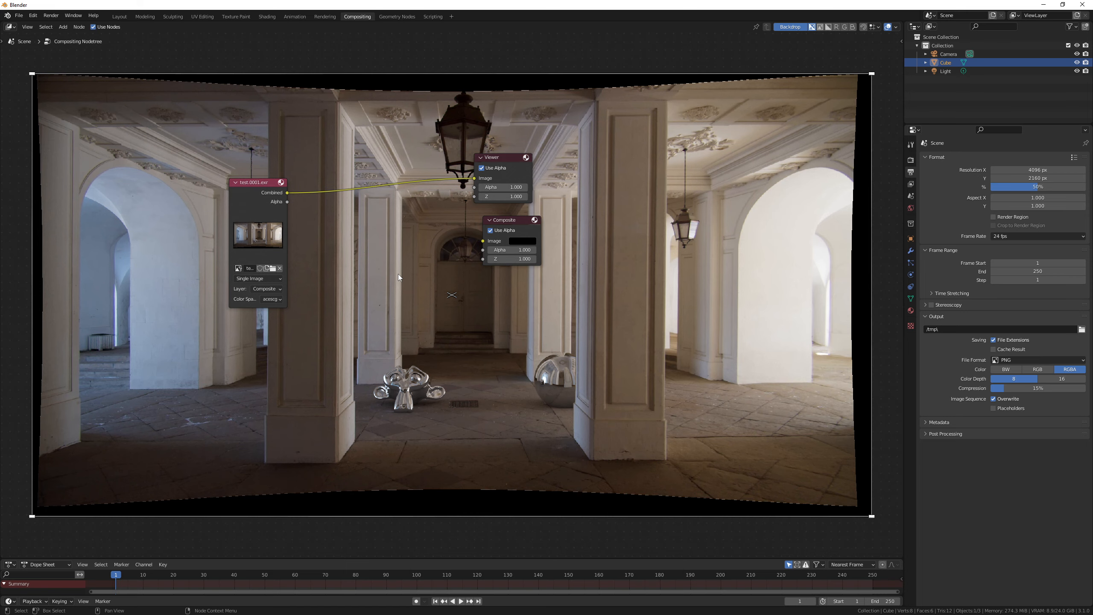
drag(1, 315, 466, 188)
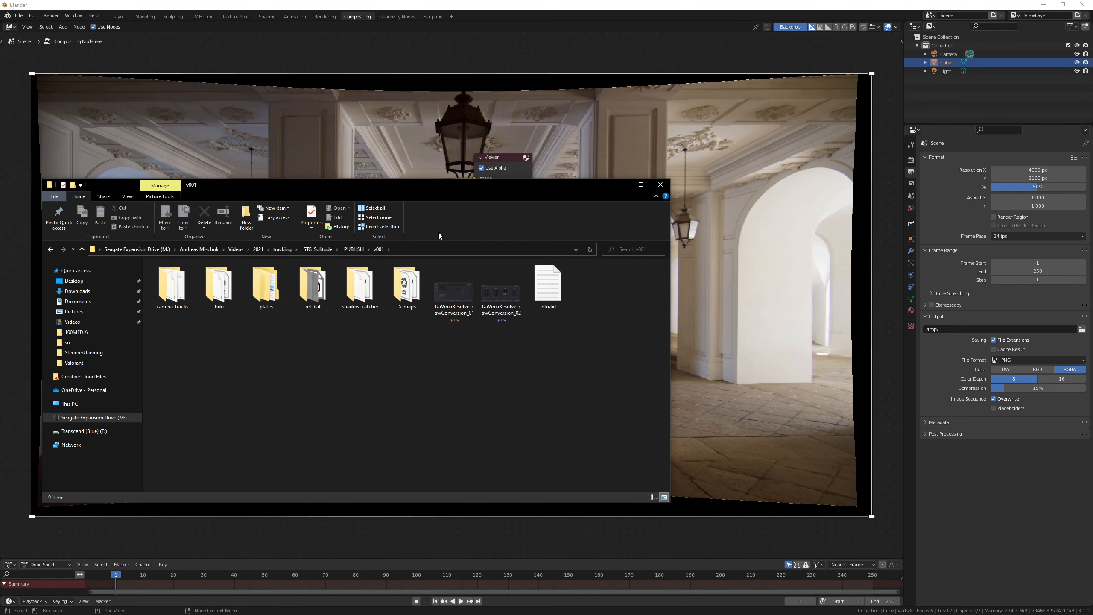
double_click(415, 297)
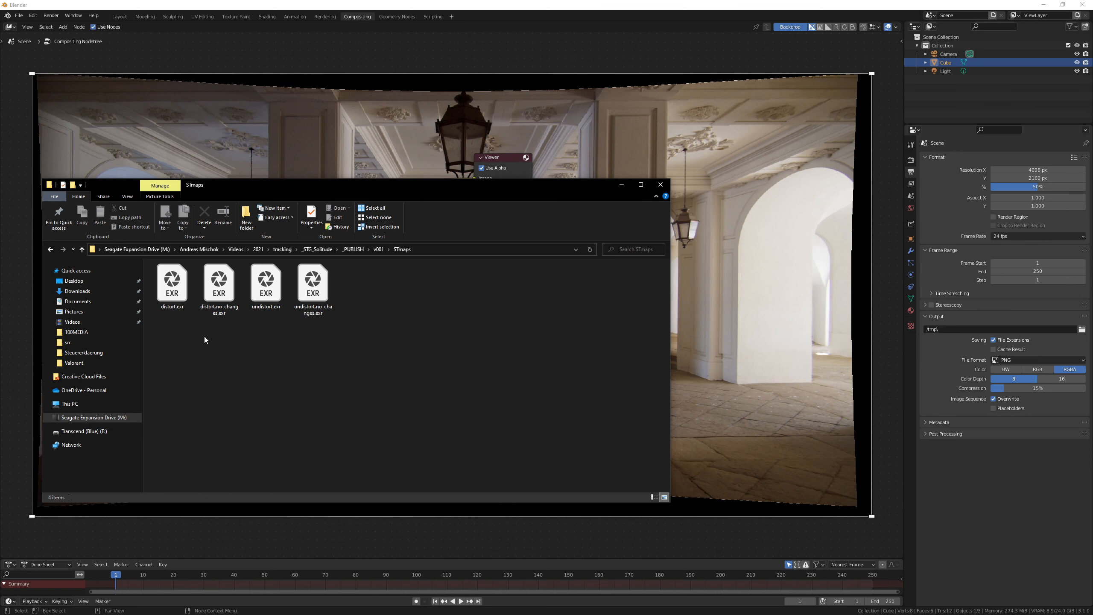
click(172, 286)
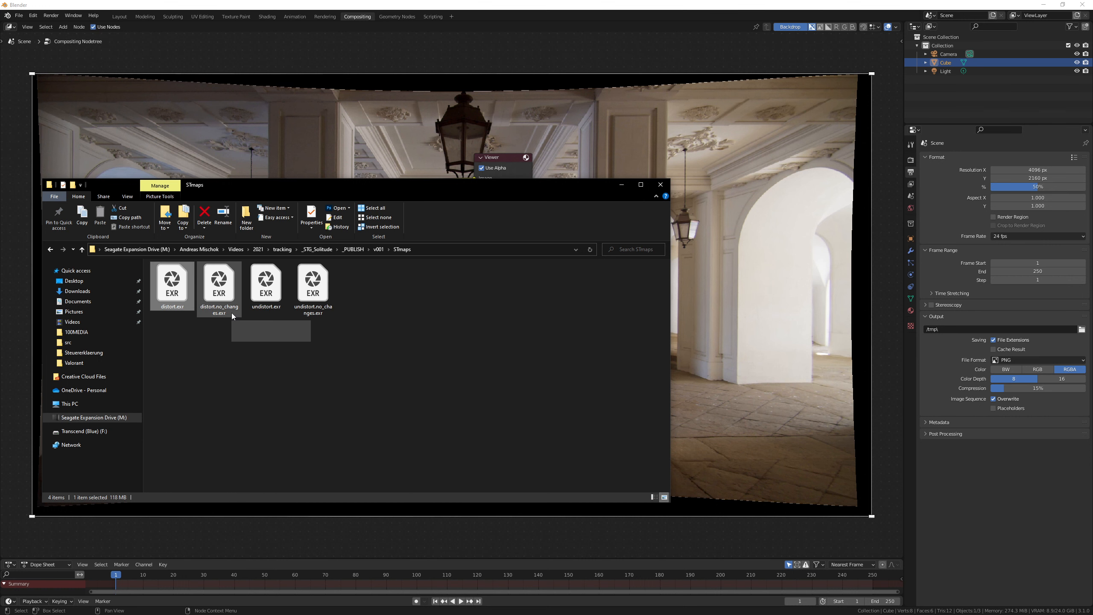
drag(270, 188, 475, 181)
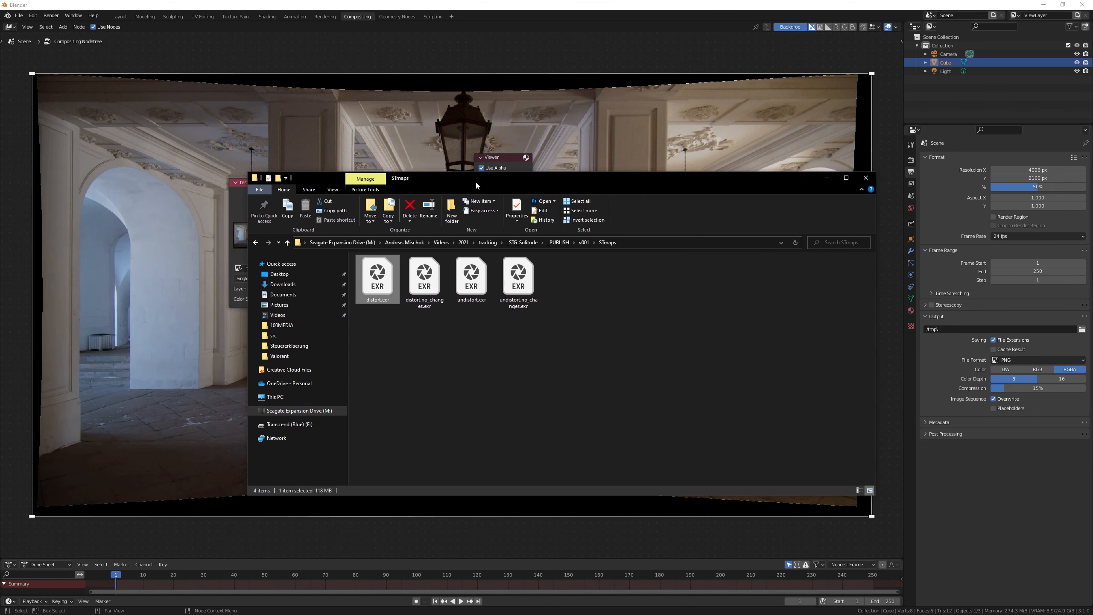
drag(377, 278, 151, 255)
drag(424, 280, 137, 397)
drag(724, 179, 0, 239)
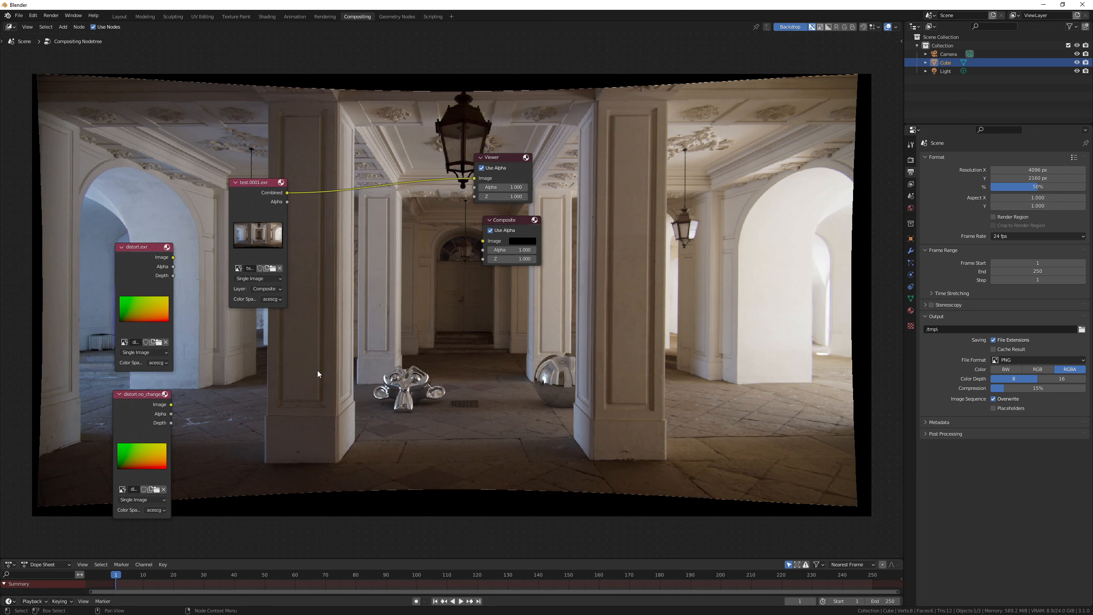
Step: Insert a Map UV node on the link between the test.0001.exr node and the Viewer
key(shift+a)
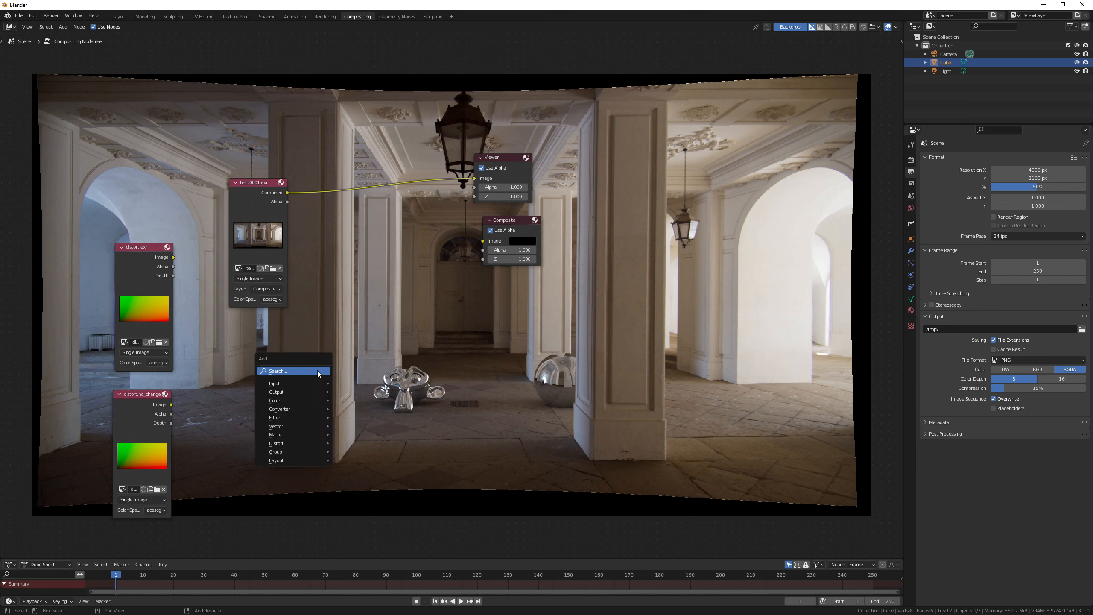
text(map)
key(Return)
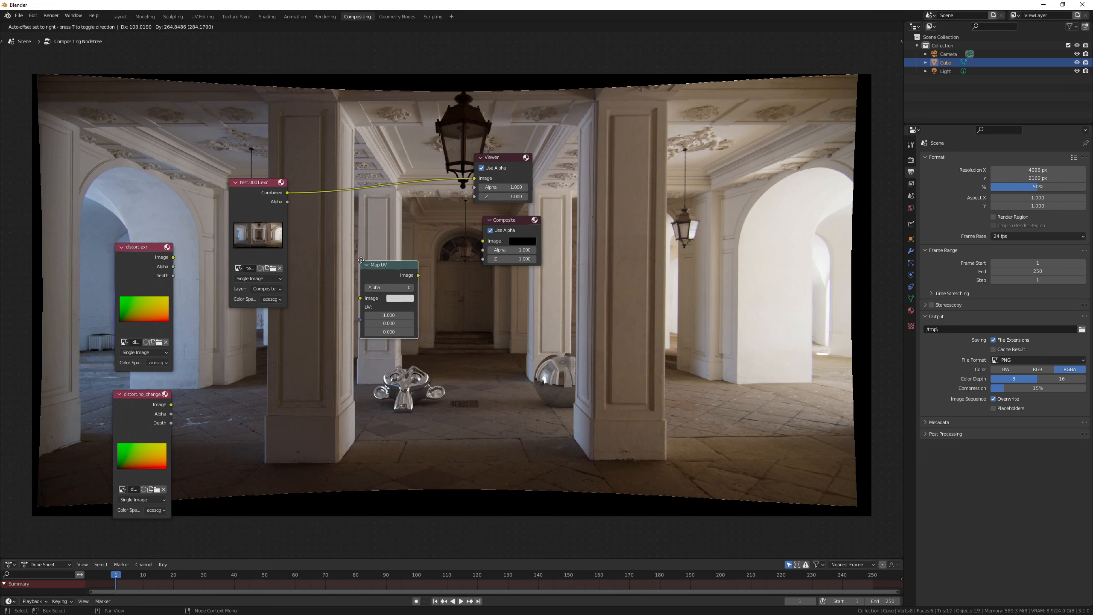
click(358, 172)
drag(397, 184, 397, 206)
click(319, 341)
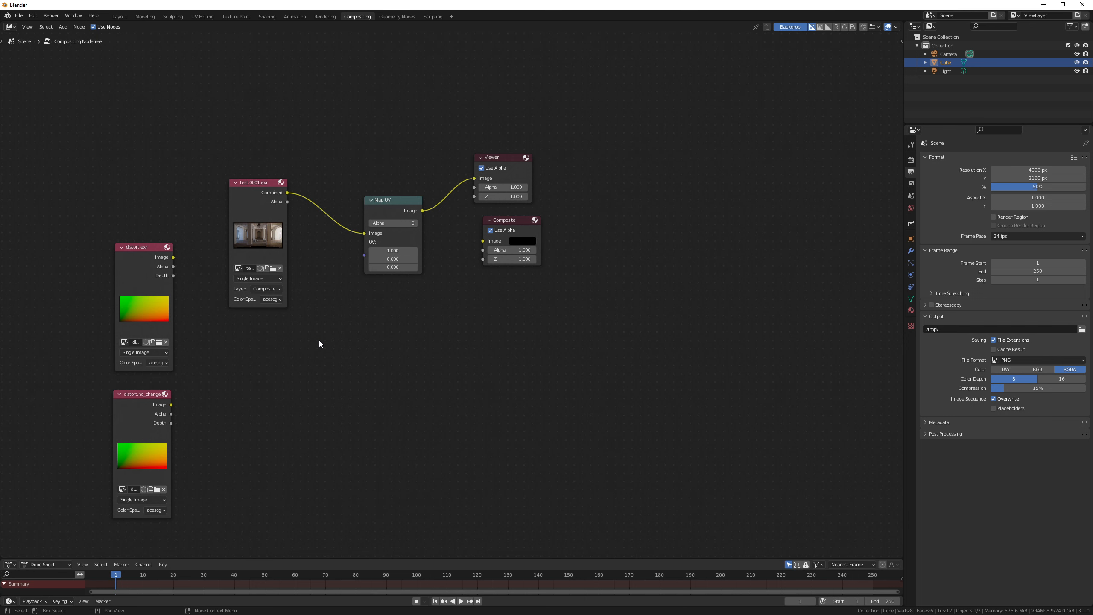
Step: Add an RGB Curves node between distort.exr and Map UV's UV input, and raise the blue curve's start point to 1.0
key(shift+a)
click(319, 341)
text(rgb)
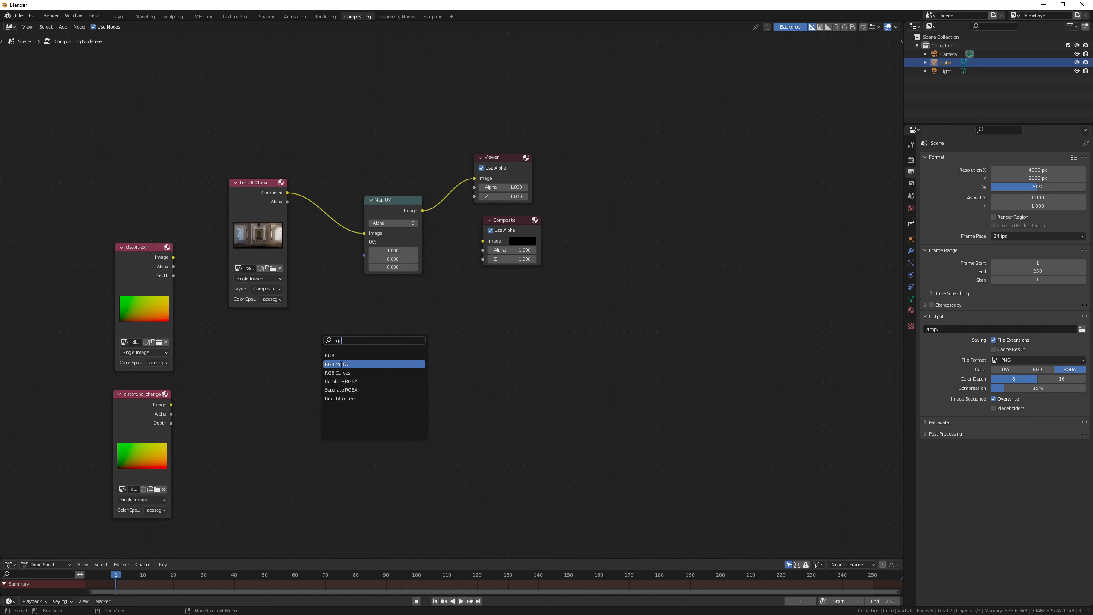
click(336, 370)
click(271, 358)
drag(248, 447, 173, 257)
drag(332, 337, 365, 243)
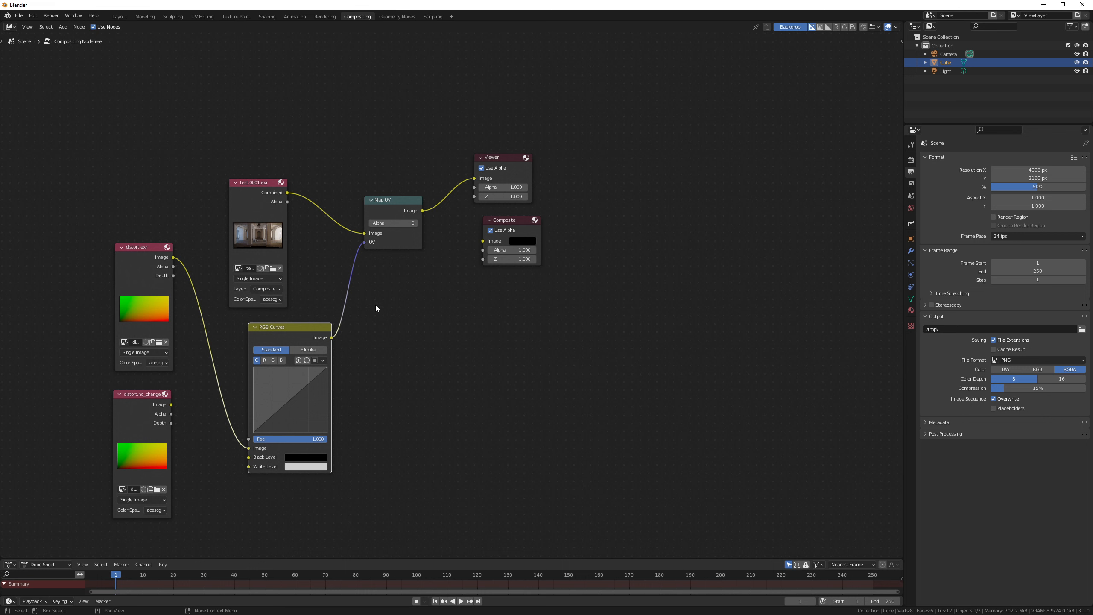
click(281, 361)
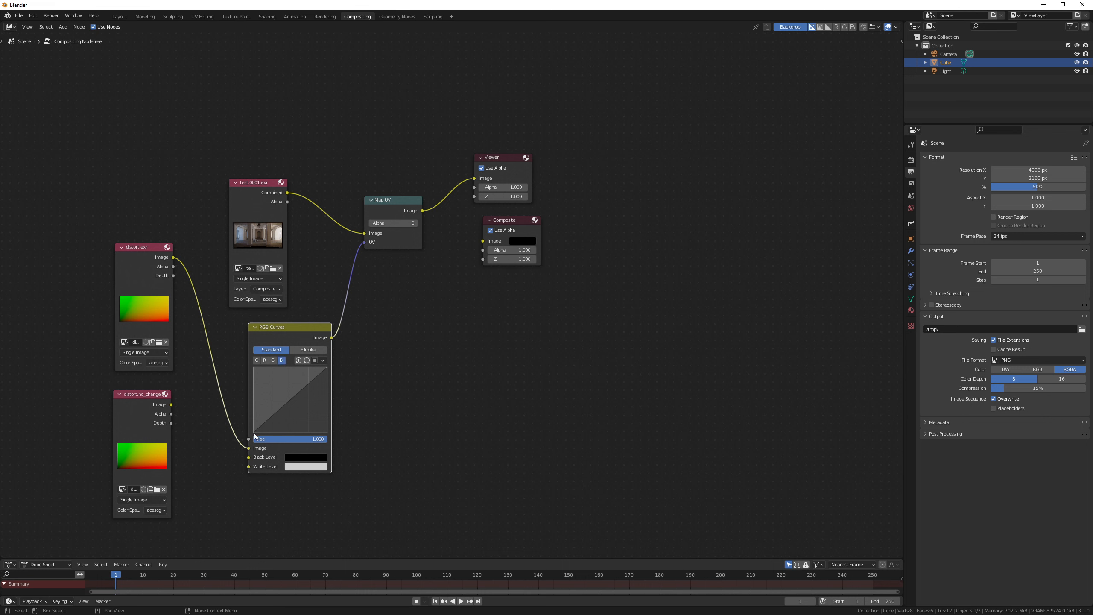
drag(253, 432, 254, 368)
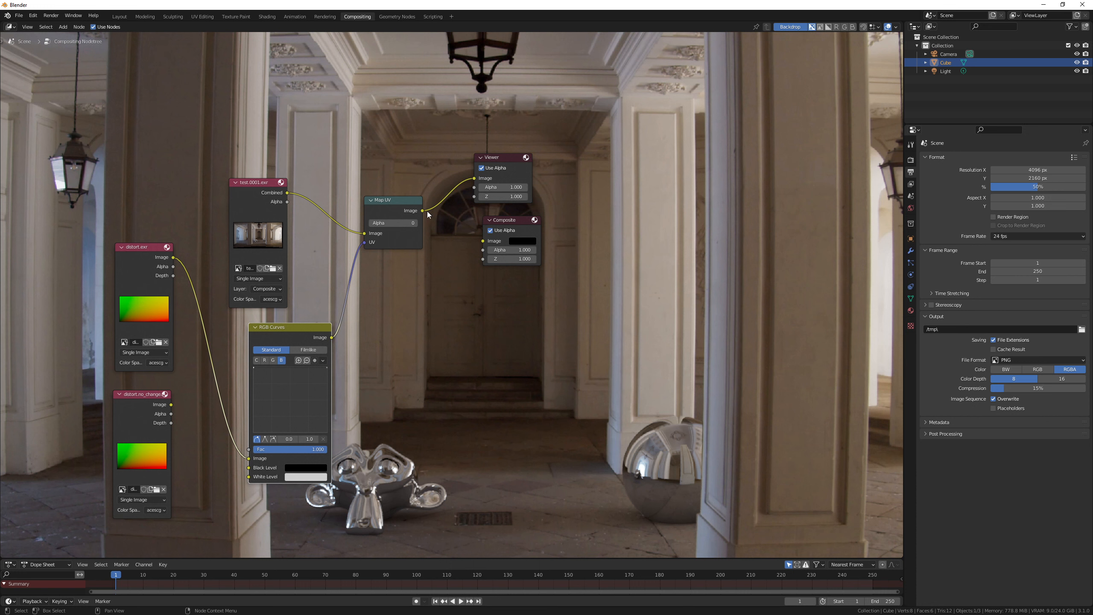
Step: Connect Map UV's image output to the Composite node, render the image, and close the render window
drag(427, 213, 497, 233)
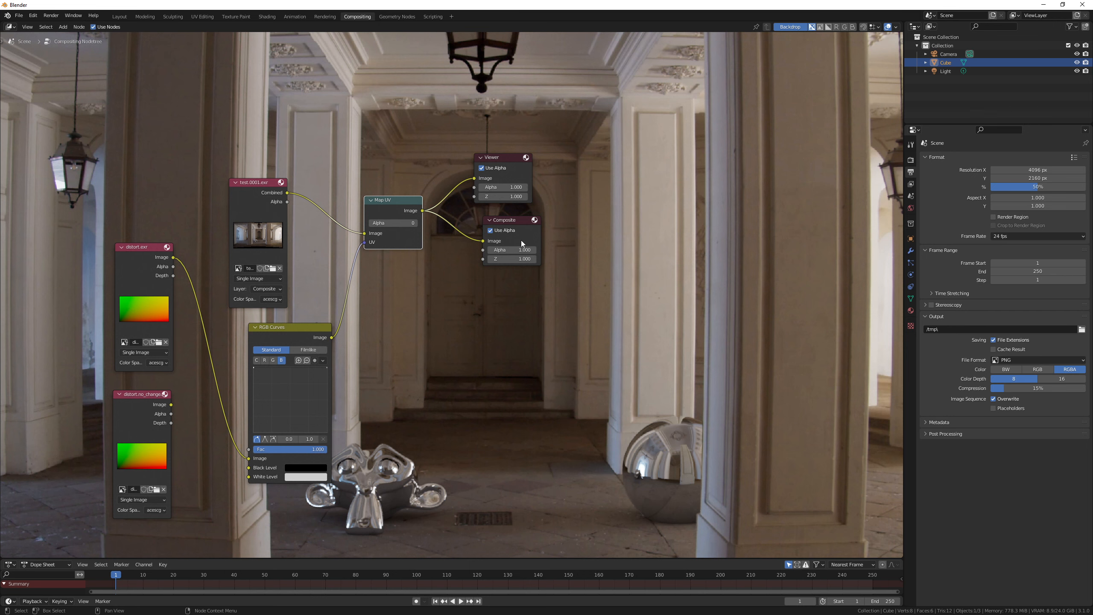
key(F12)
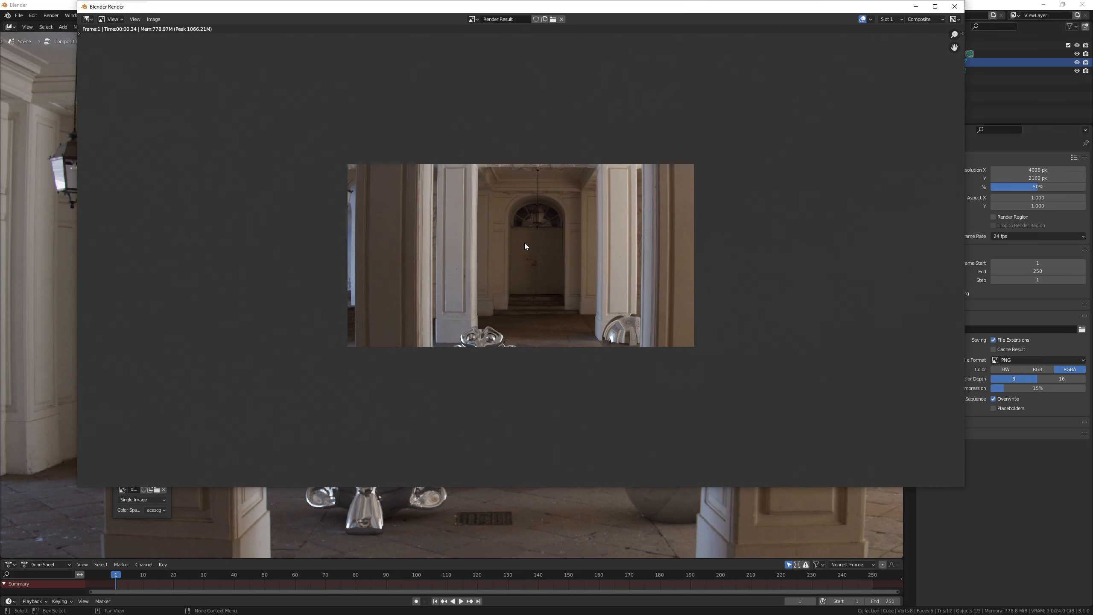
click(954, 6)
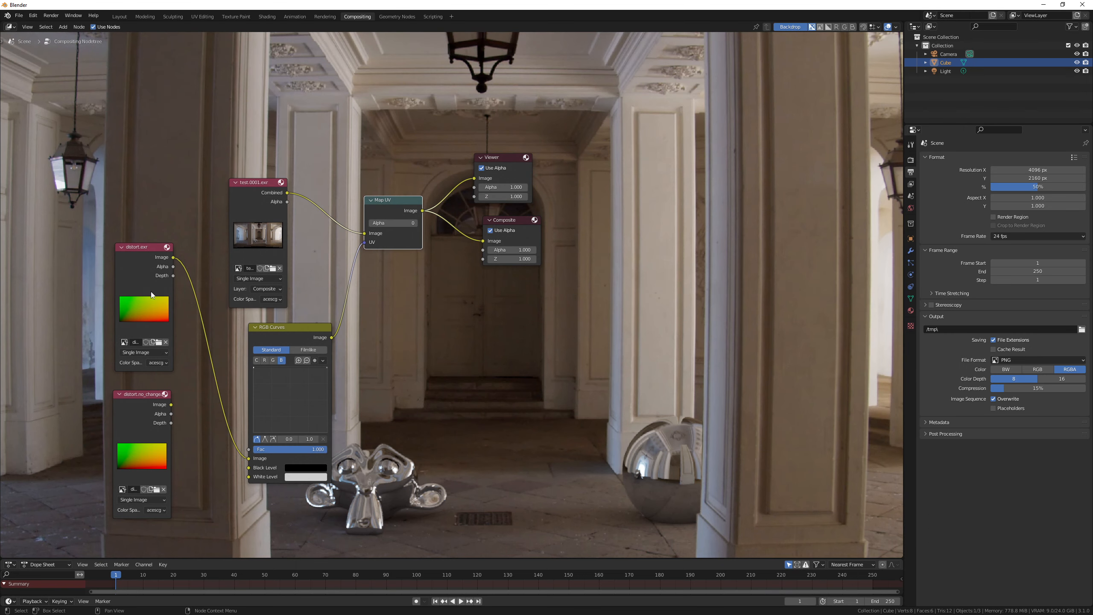
Step: Insert a Transform node between RGB Curves and Map UV's UV input, and set its scale to 0.5
key(shift+a)
text(tra)
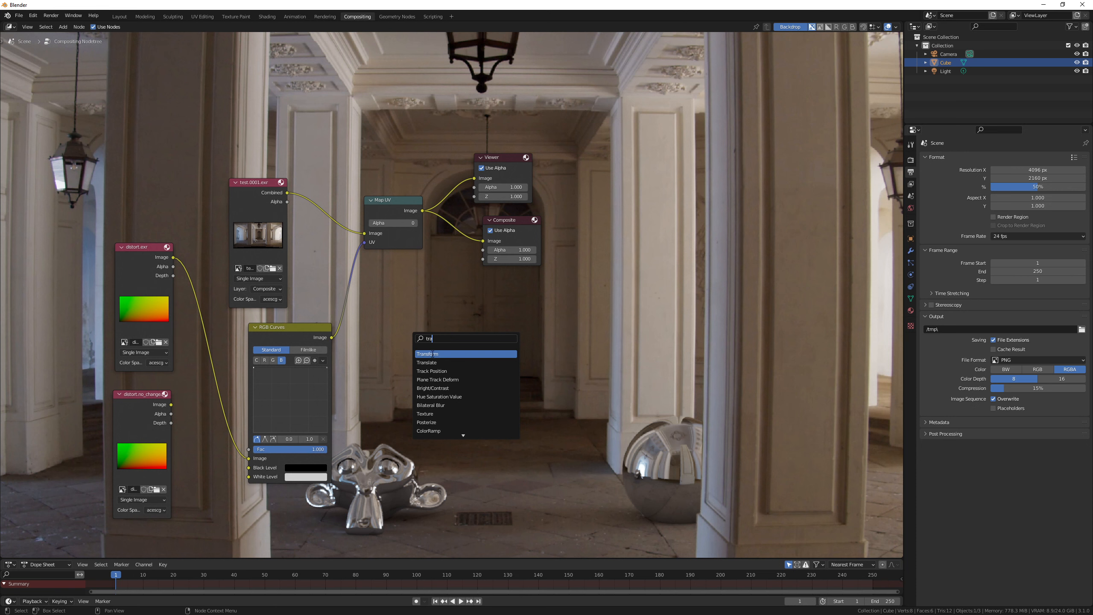
click(432, 353)
click(409, 318)
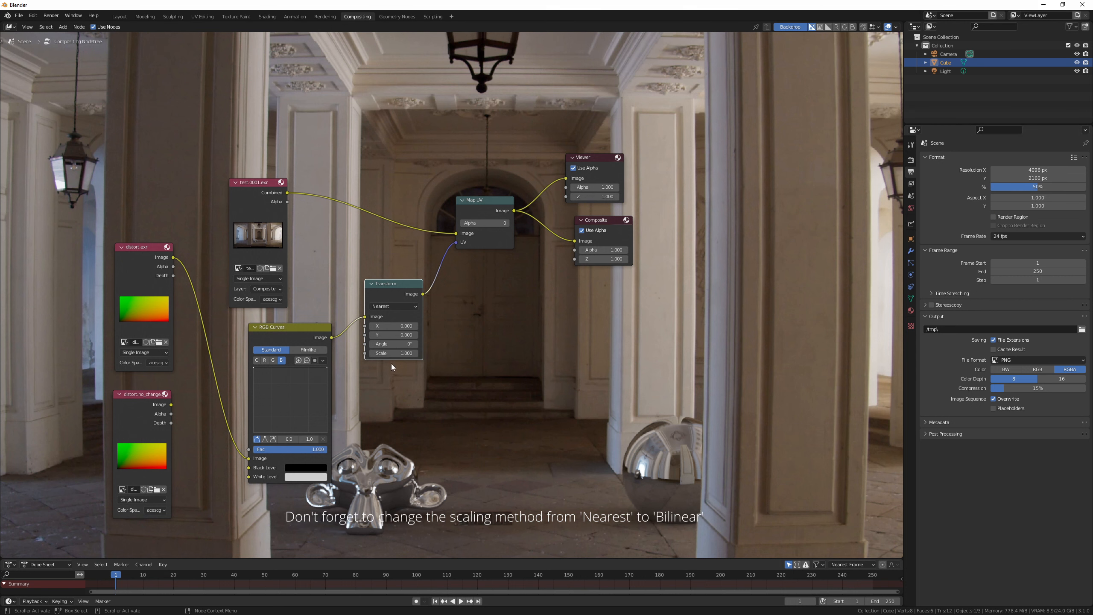
click(397, 354)
text(0.5)
key(Return)
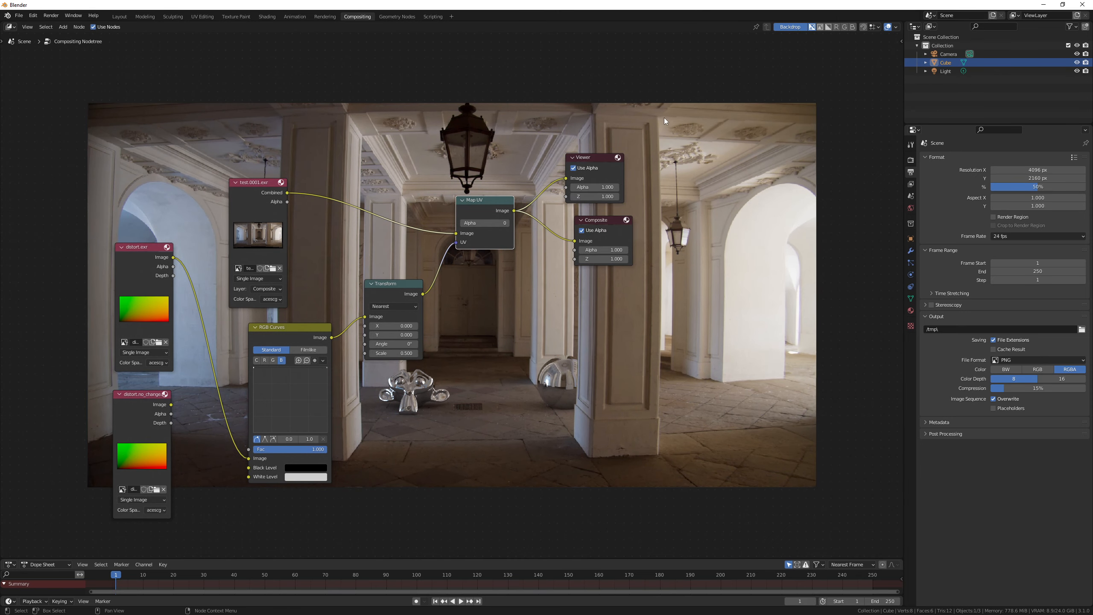
click(659, 370)
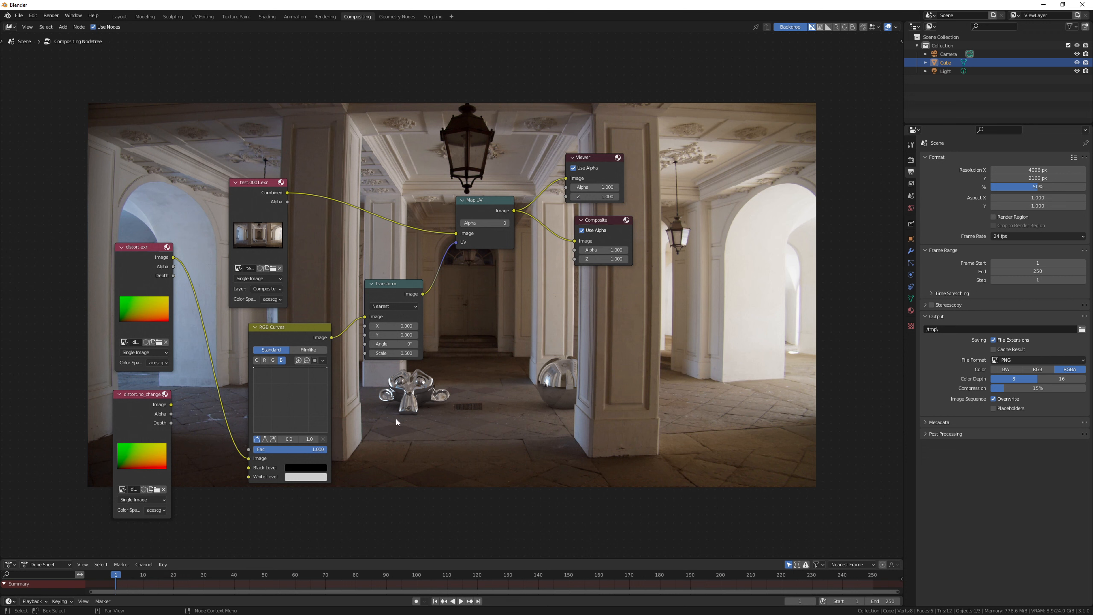
Step: Mix distort.exr with distort.no_changes.exr through a Mix node ahead of RGB Curves, using a factor of 1.000
key(shift+a)
text(mix)
key(Return)
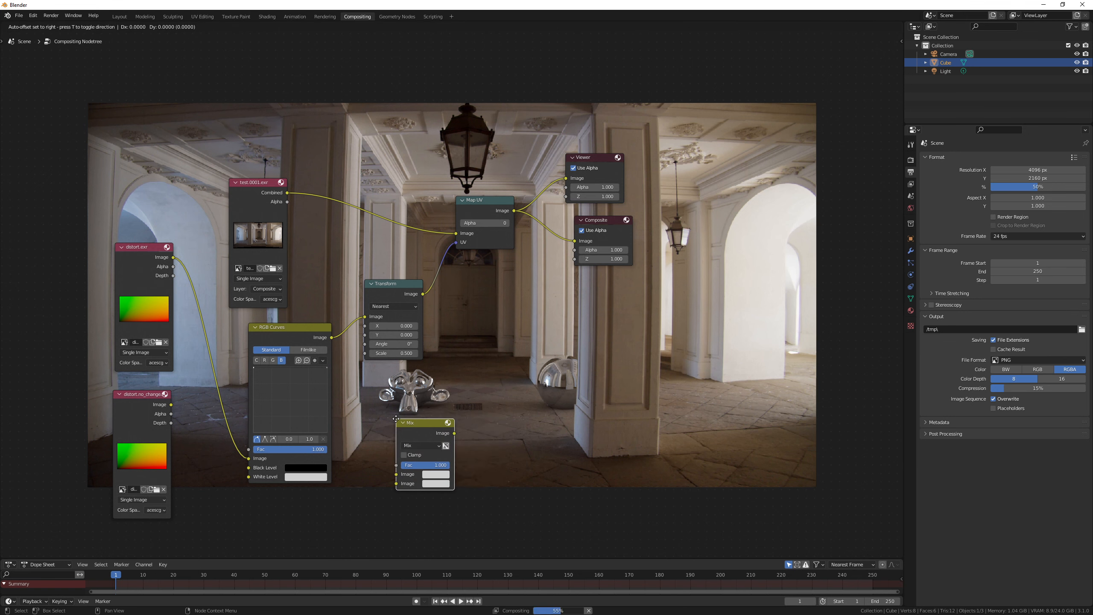
click(210, 423)
drag(207, 422, 259, 410)
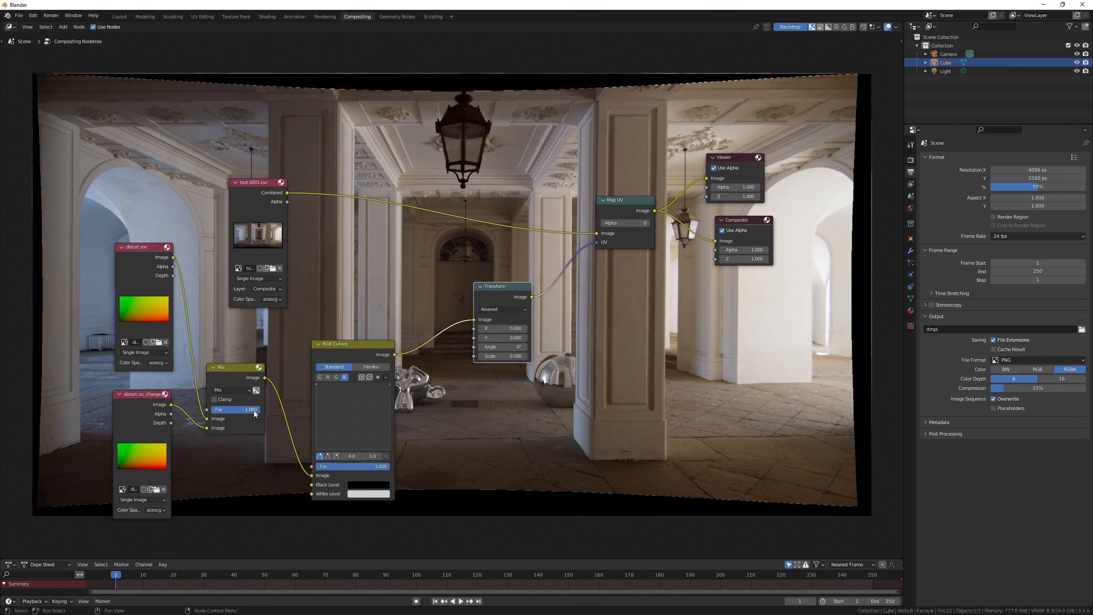
mouse_move(253, 411)
mouse_down()
mouse_move(210, 411)
mouse_move(260, 410)
mouse_up()
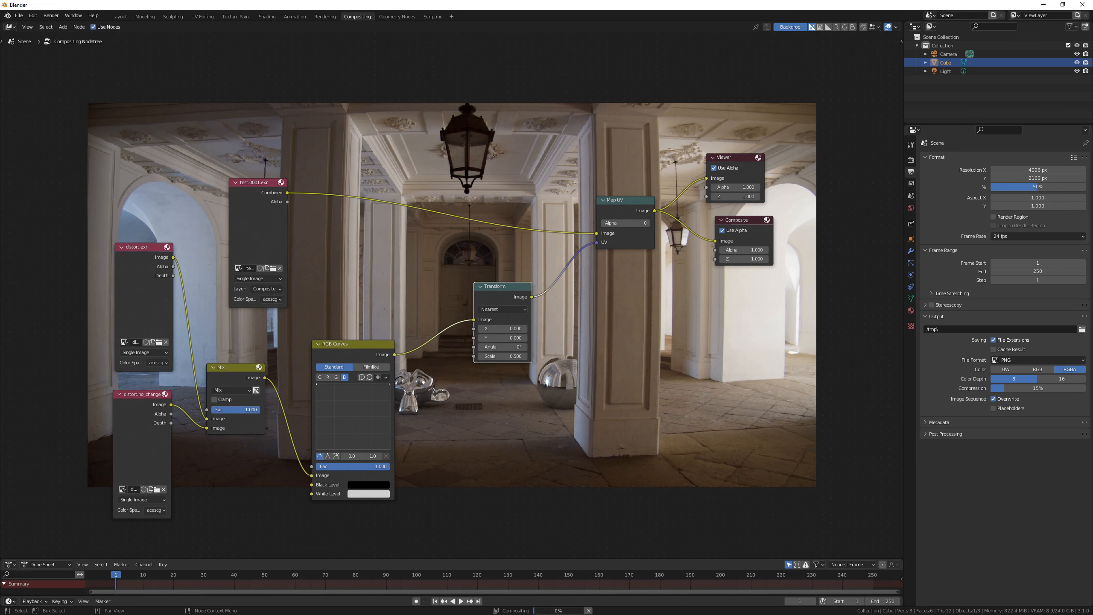
Step: Set the Mix node's factor to 0.55, render the image to check the partial distortion, and close the render window
click(239, 409)
text(0.55)
key(Return)
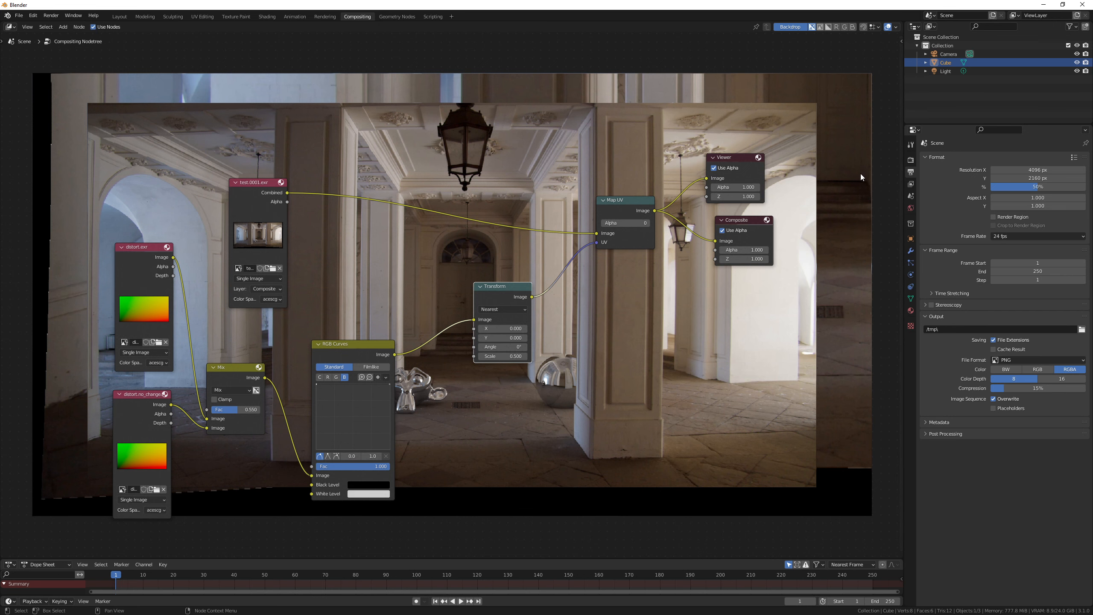
key(F12)
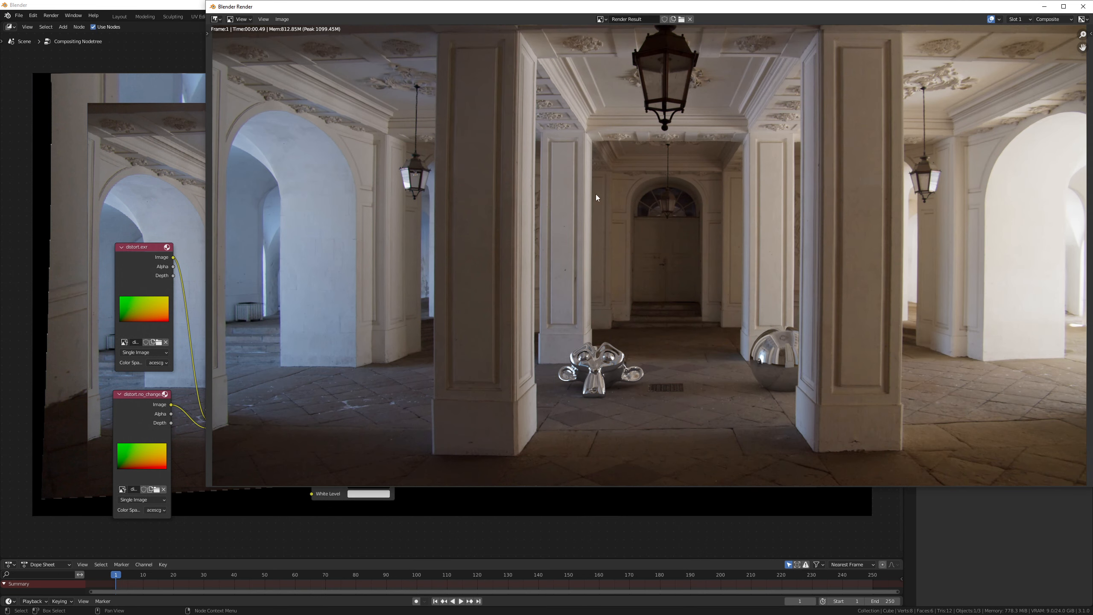
scroll(596, 197, down, 1)
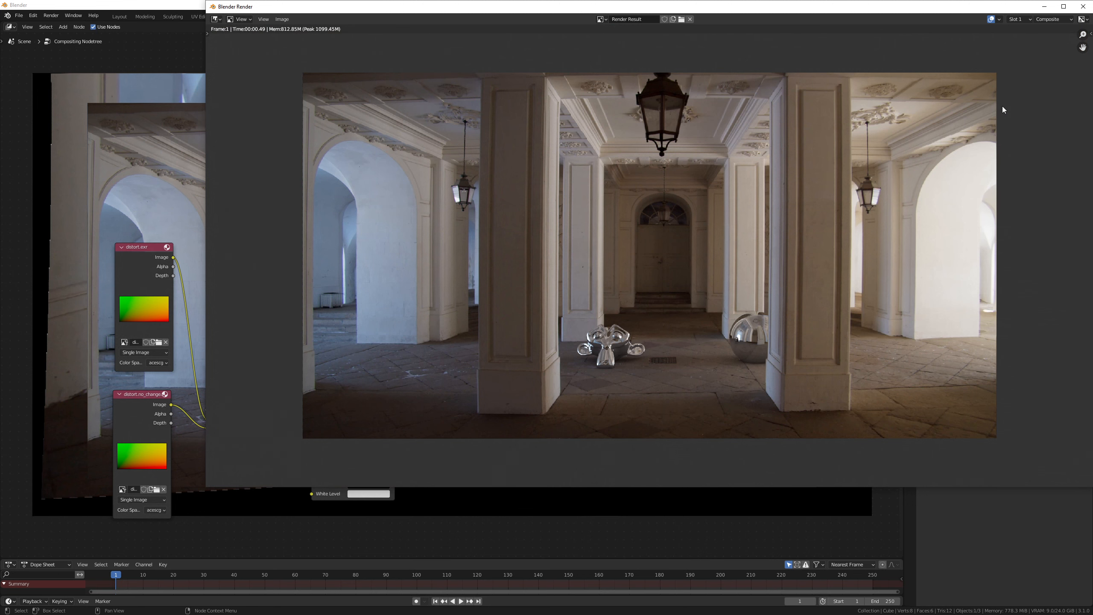
click(1083, 6)
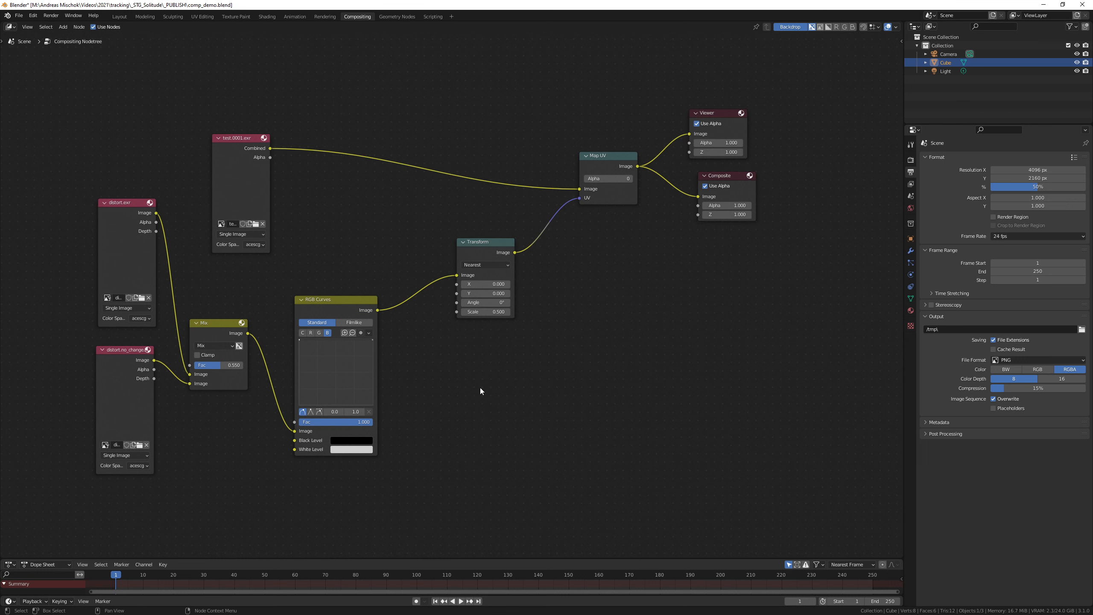
Step: Add a Movie Clip node, load to_floor_distorted.acescc.330mbs-YUV422-12bit.mov into it, and collapse the node
key(shift+a)
text(movie)
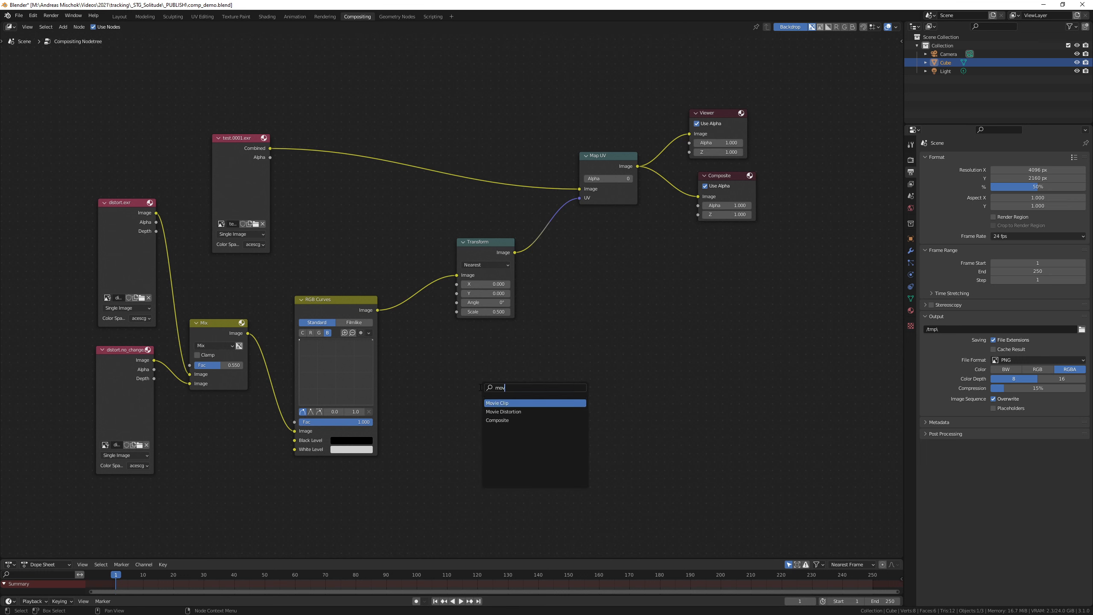
key(Return)
click(513, 513)
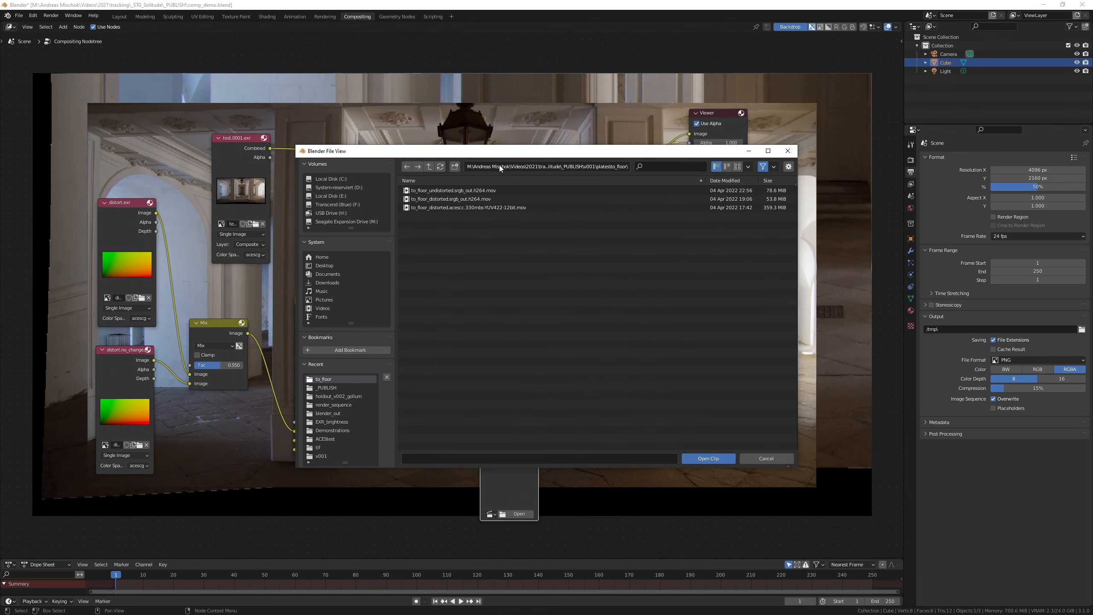
click(538, 207)
click(708, 458)
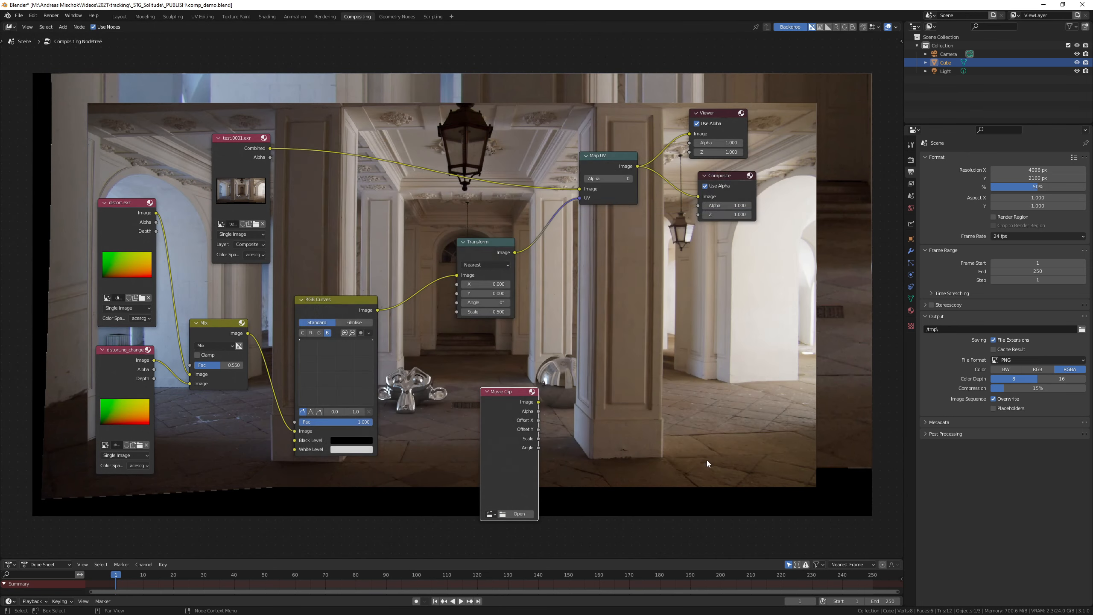
click(486, 391)
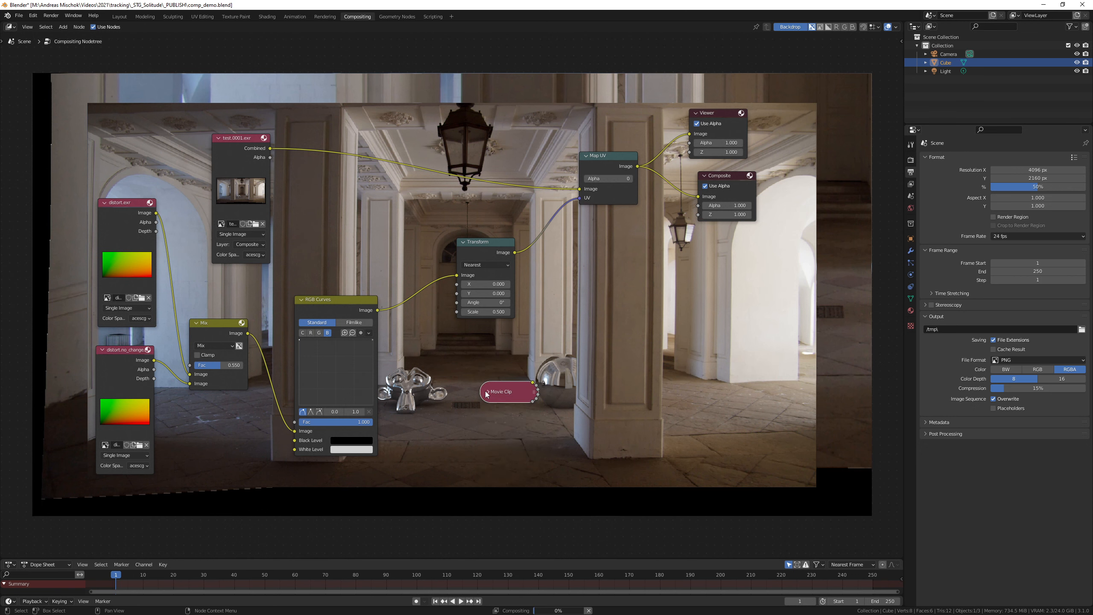
Step: Set the loaded clip's color space to ACES - ACEScc in the Movie Clip Editor, and return to the Compositor
click(10, 27)
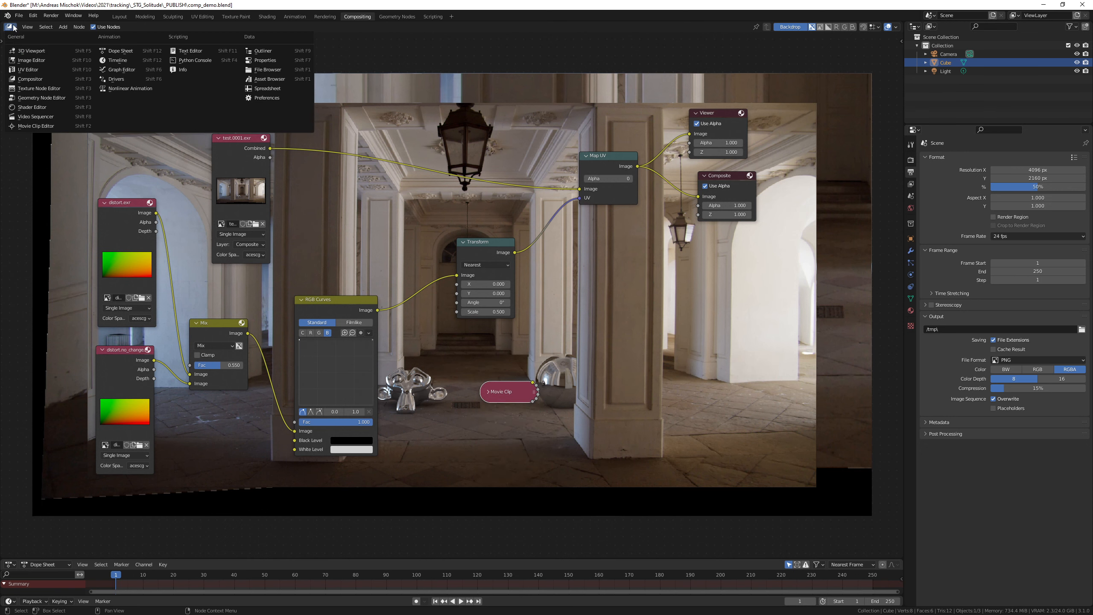
click(39, 119)
click(418, 27)
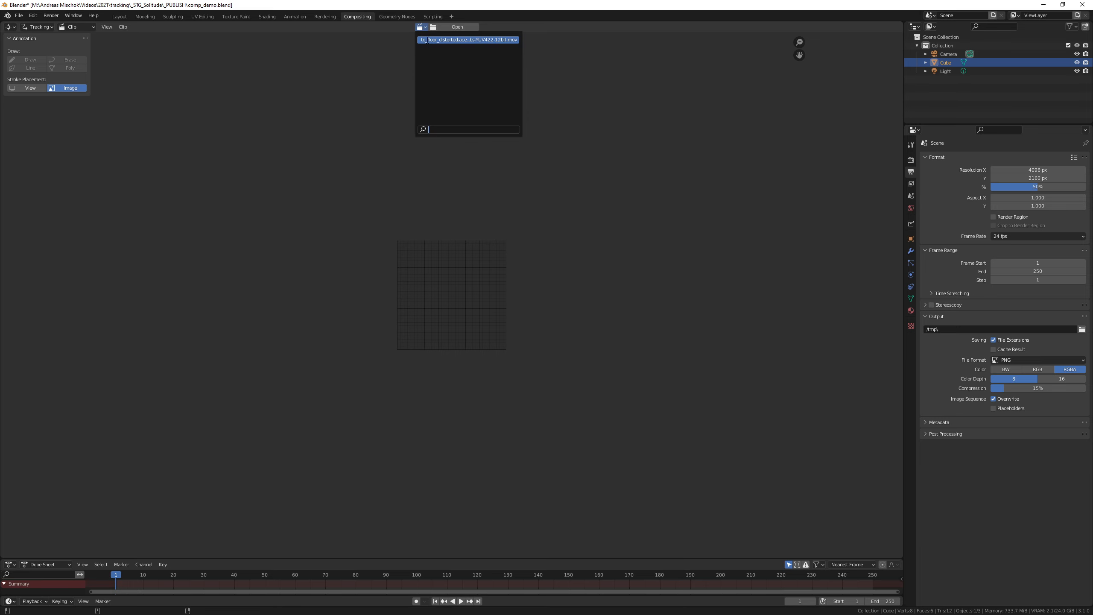
click(465, 40)
click(858, 93)
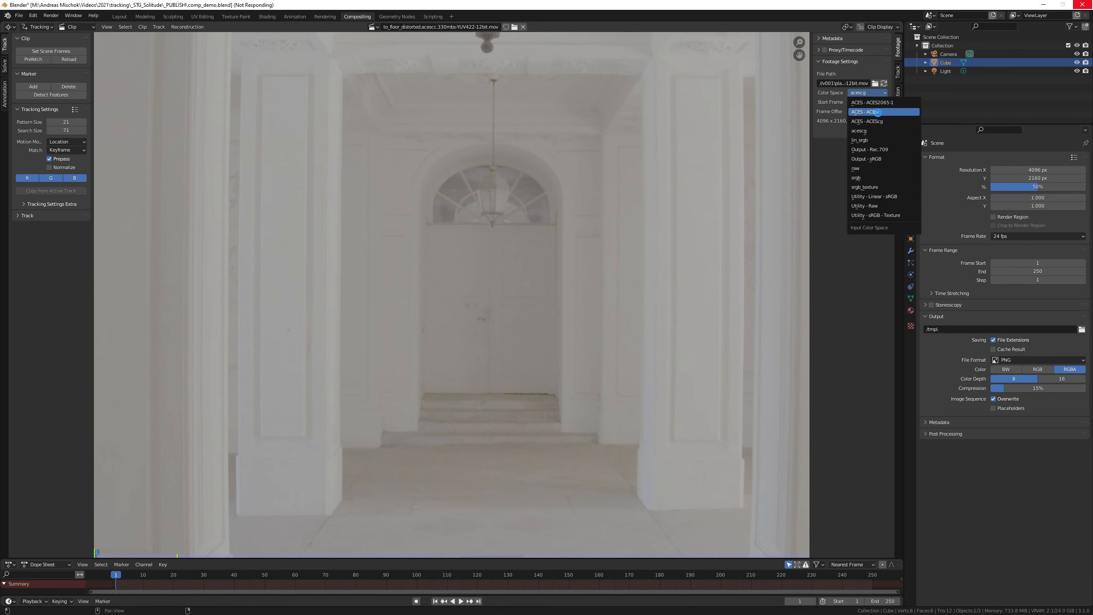
click(878, 112)
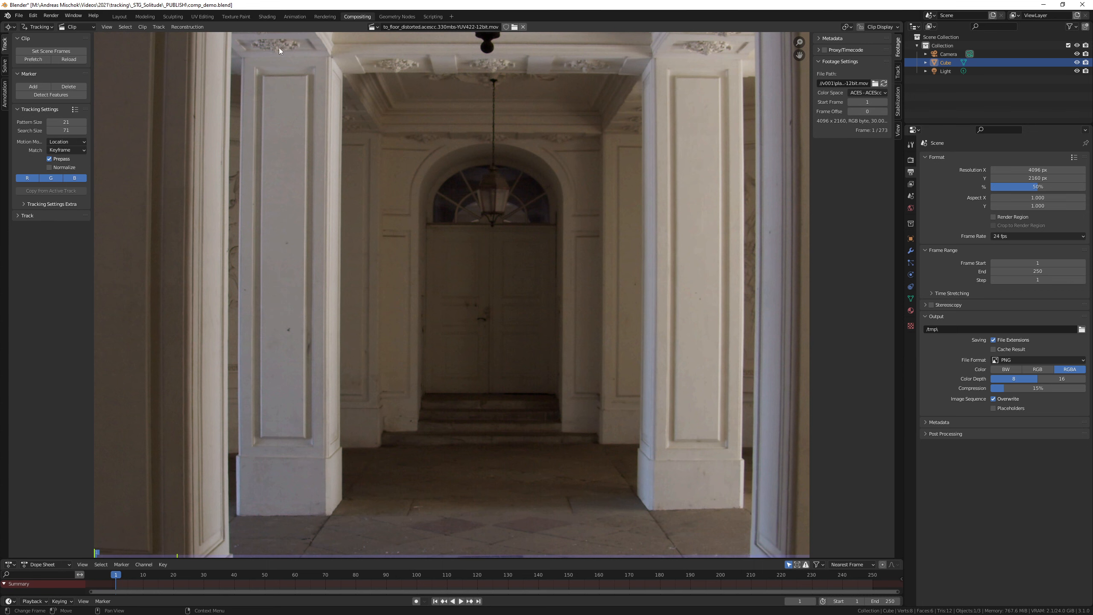
click(9, 27)
click(30, 79)
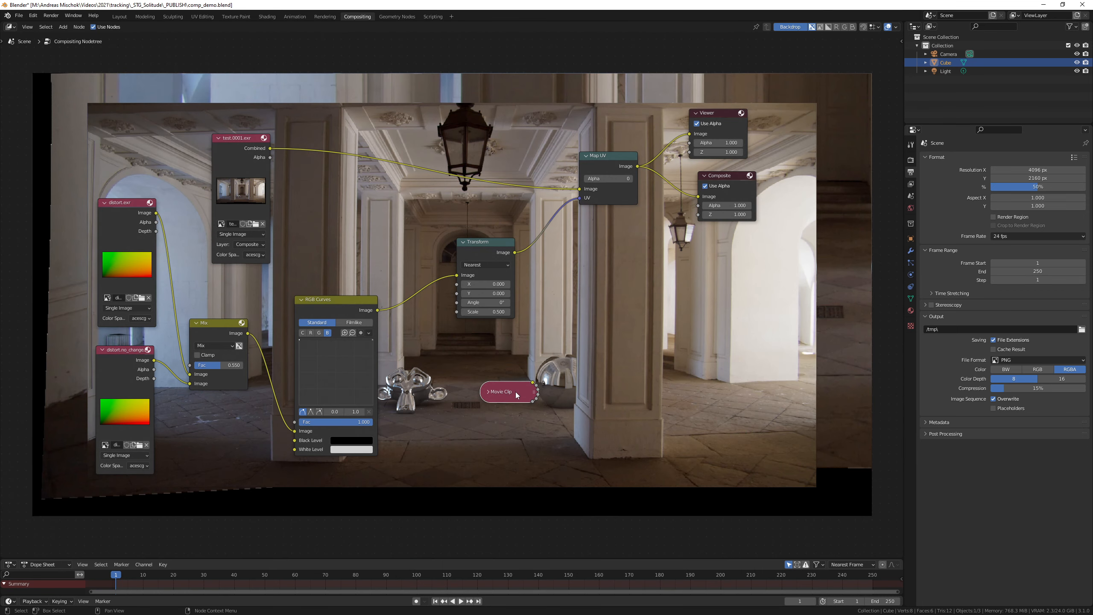
Step: Duplicate the Transform node, feed it the Movie Clip's image output, and place both nodes below the existing Transform node
click(494, 250)
key(shift+d)
click(610, 338)
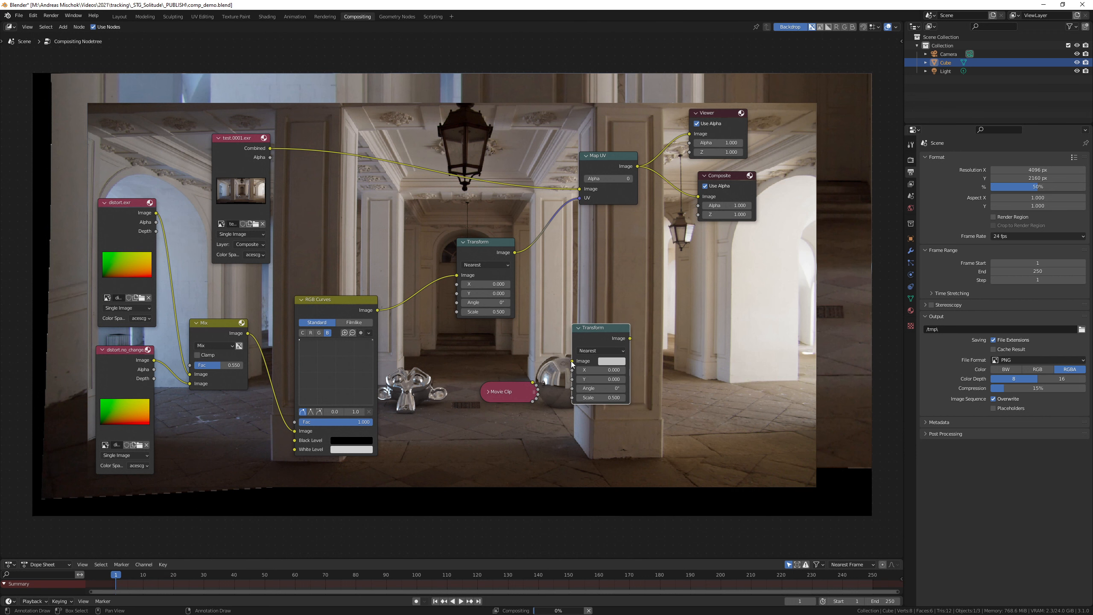
drag(572, 360, 533, 382)
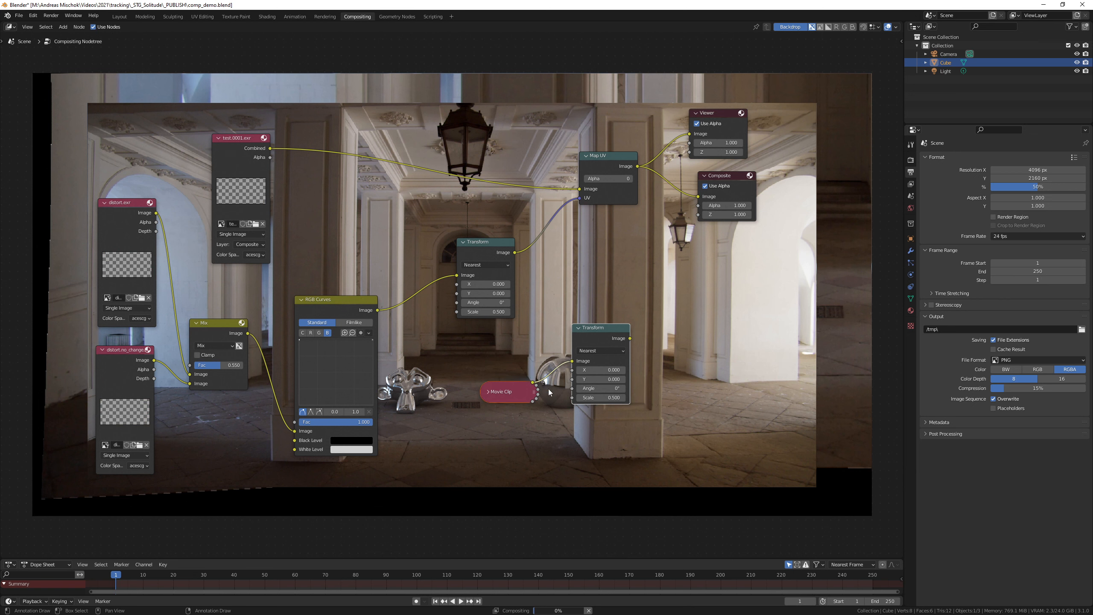
click(599, 409)
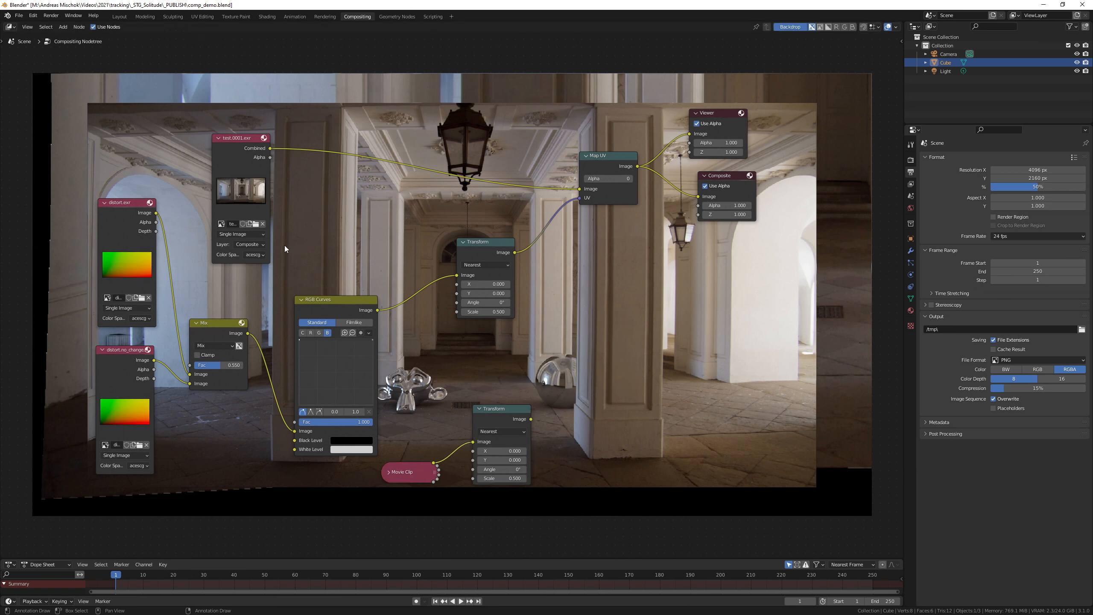
Step: Switch test.0001.exr to the ViewLayer layer, and duplicate Map UV to distort its Shadow Catcher output using the first Transform's output as UV
click(259, 247)
click(254, 263)
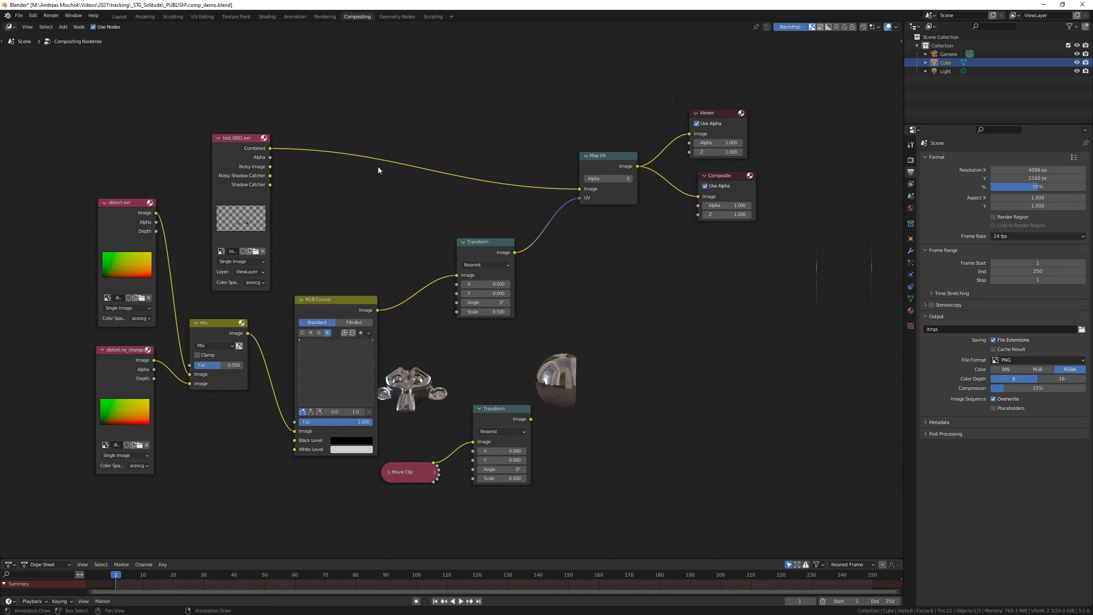
click(609, 162)
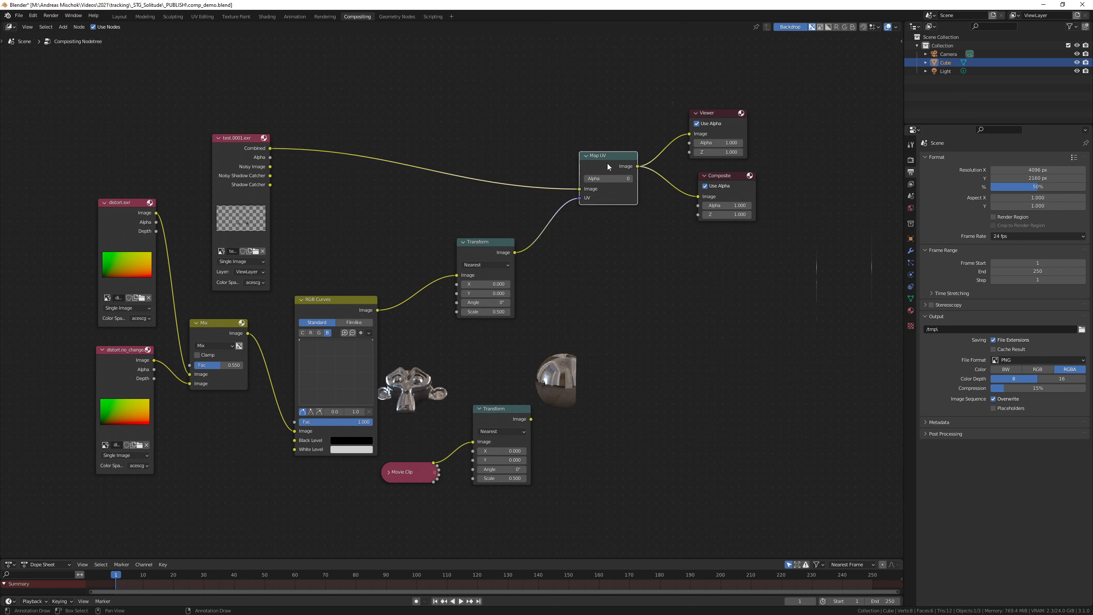
key(shift+d)
click(375, 200)
drag(346, 226, 270, 185)
drag(345, 249, 514, 253)
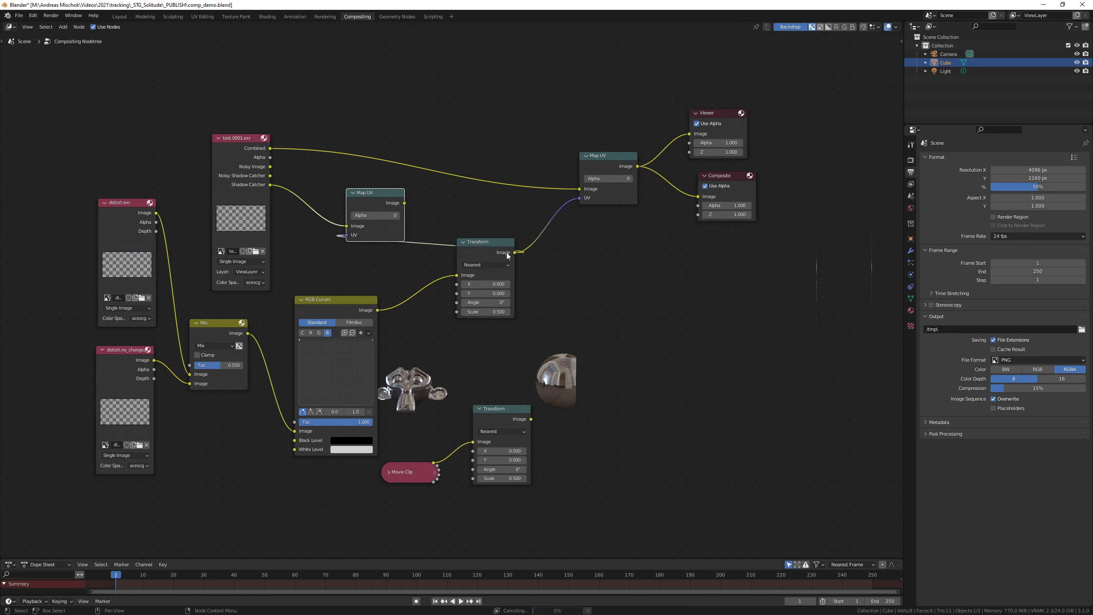
Step: Add an Alpha Over node below the original Map UV node
key(shift+a)
text(alpha)
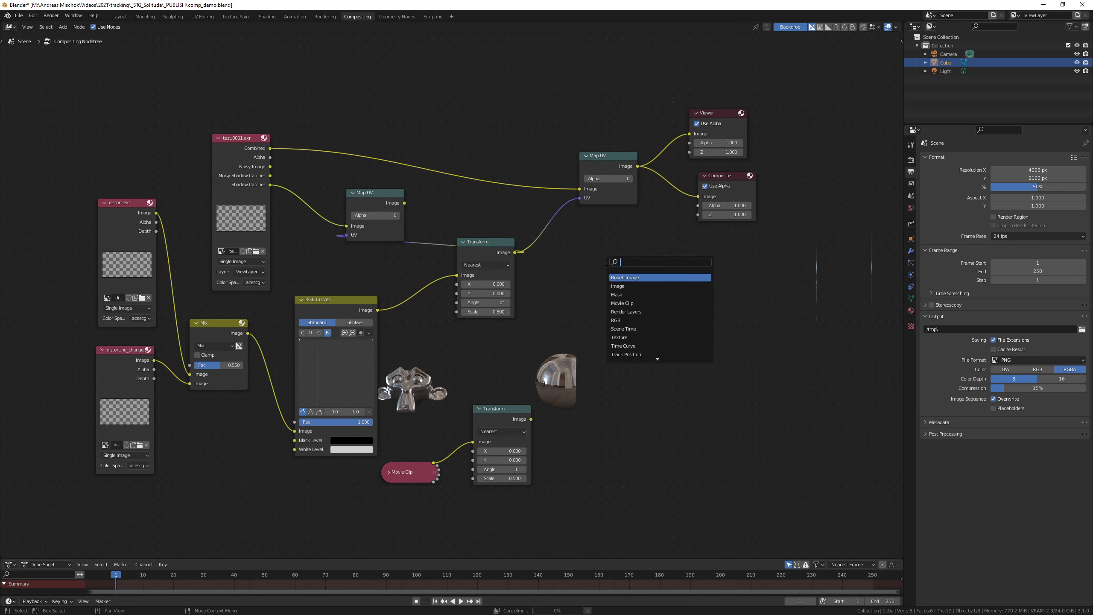
key(Down)
key(Return)
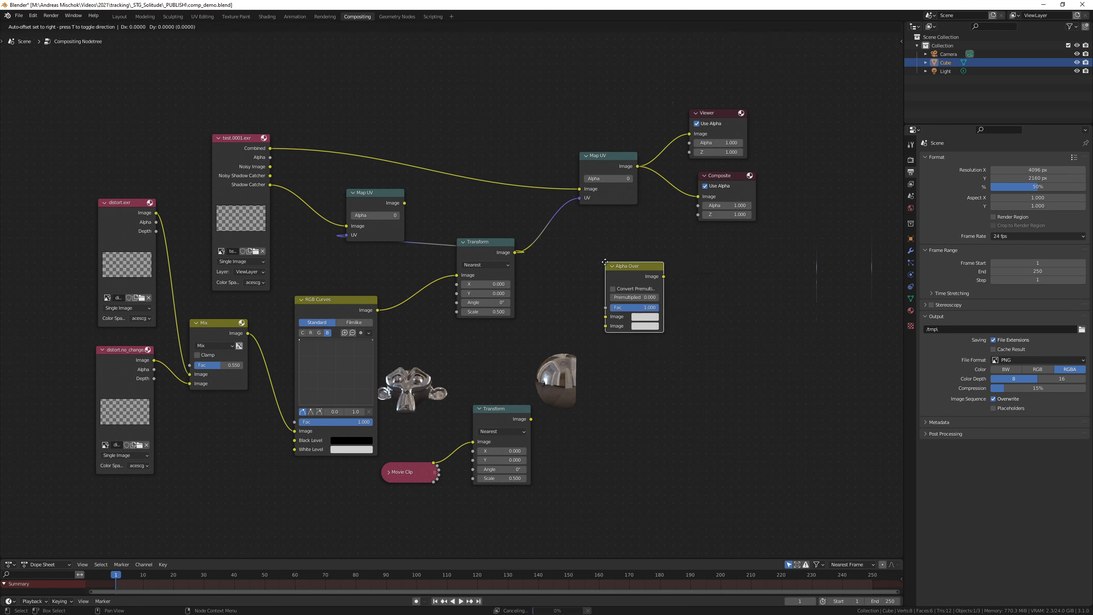
click(640, 279)
Step: Add a Mix node set to Multiply, combining the transformed movie clip with the distorted shadow catcher
key(shift+a)
text(mix)
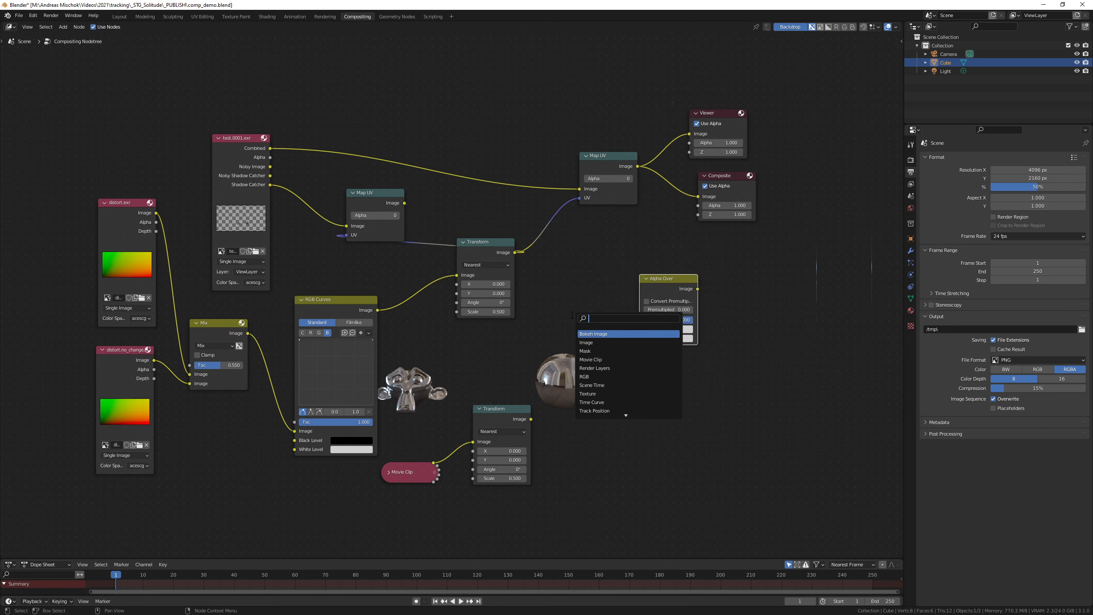
key(Return)
click(546, 306)
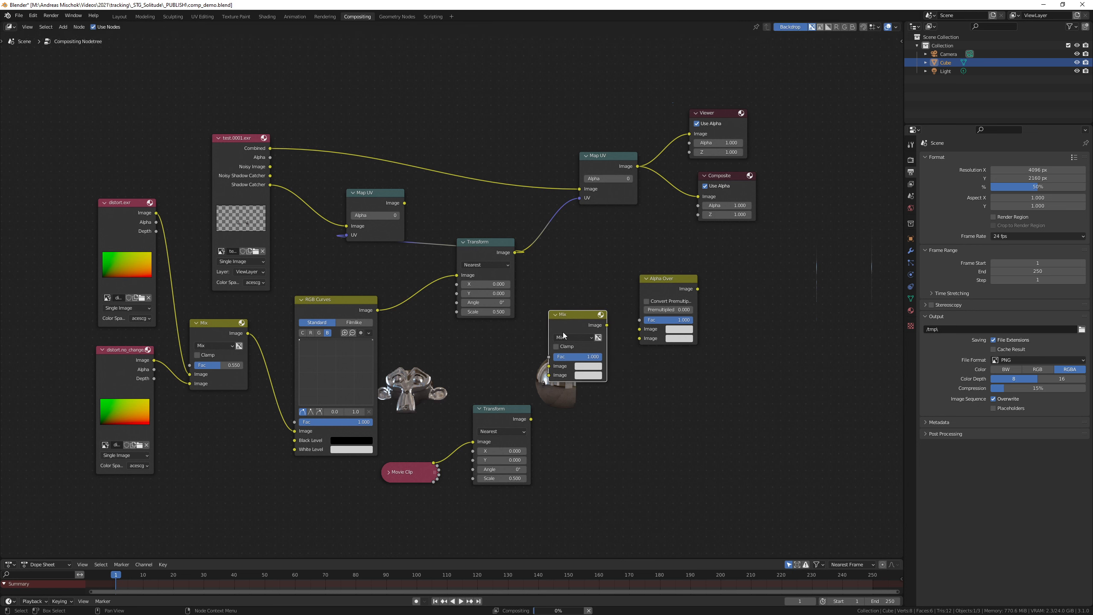
drag(548, 366, 531, 419)
drag(549, 374, 404, 202)
click(568, 337)
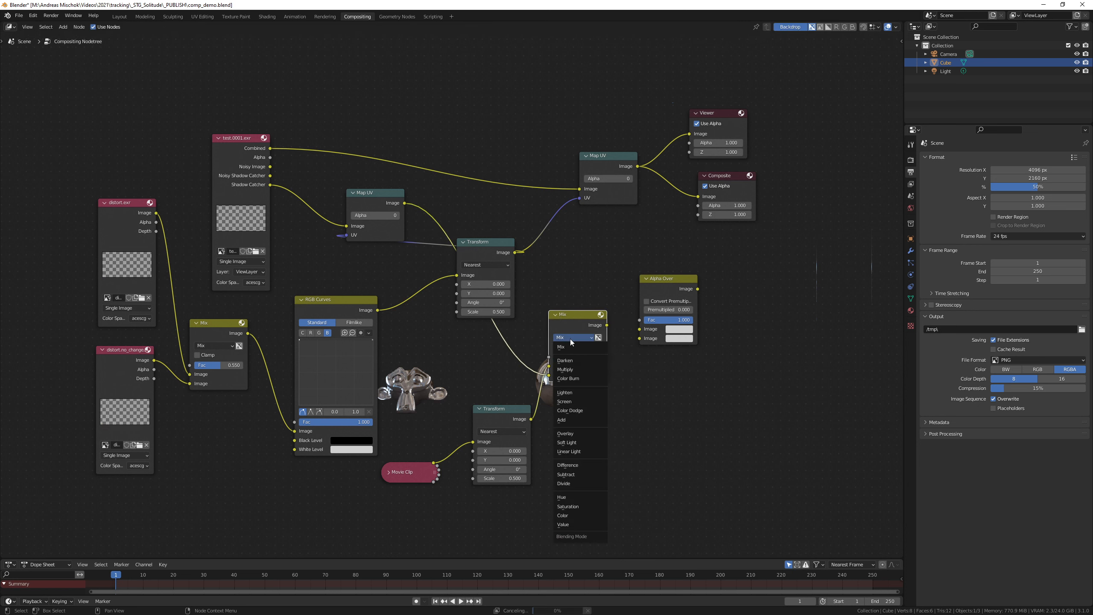
click(572, 357)
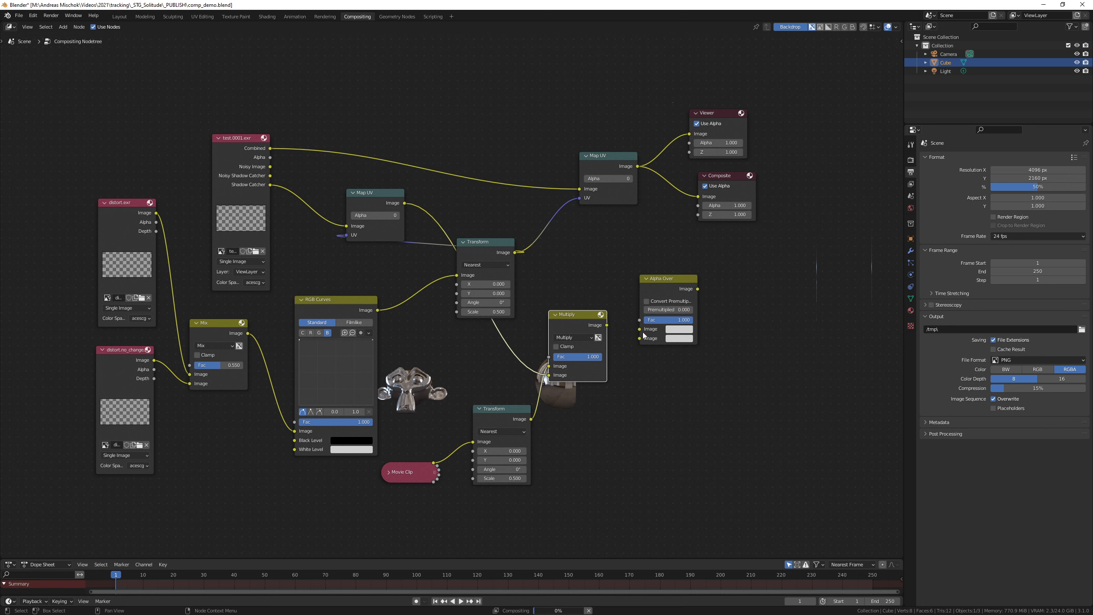
Step: Connect Multiply and the original Map UV output to Alpha Over's image inputs, and send Alpha Over's output to Viewer and Composite
drag(606, 324, 637, 166)
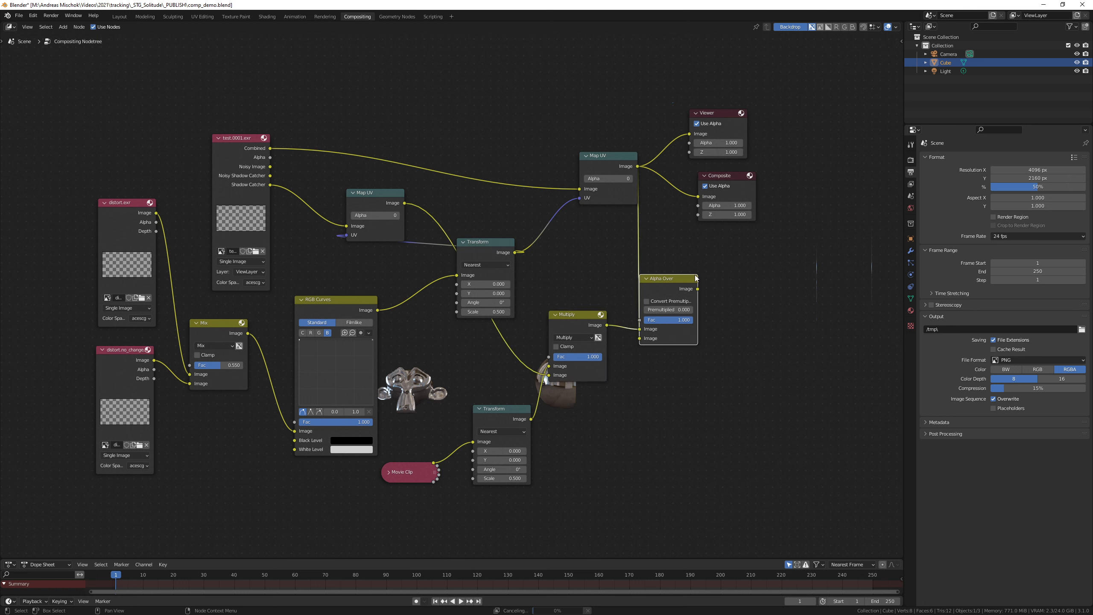
ctrl+shift+click(677, 291)
drag(700, 292, 698, 197)
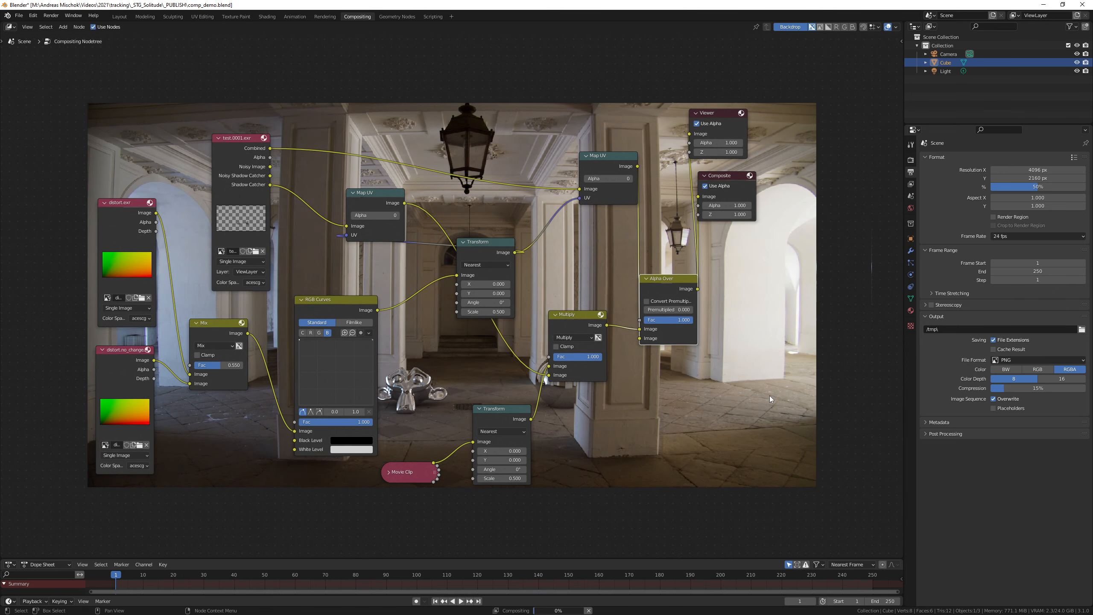
Step: Set the color space of both distort.exr and distort.no_changes.exr to raw
middle_drag(759, 390, 715, 344)
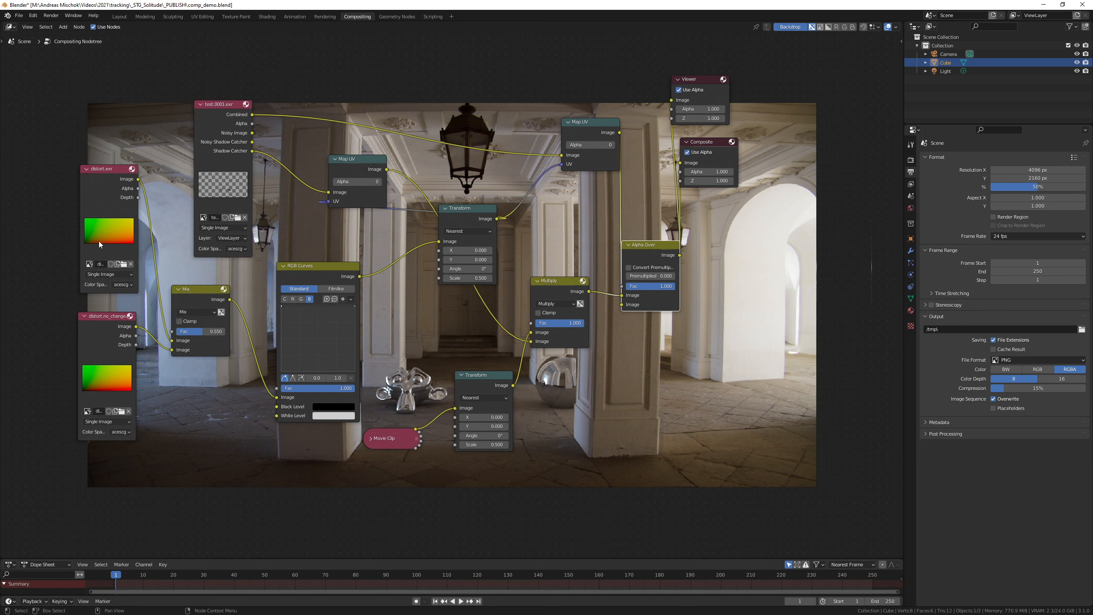
click(121, 287)
click(144, 367)
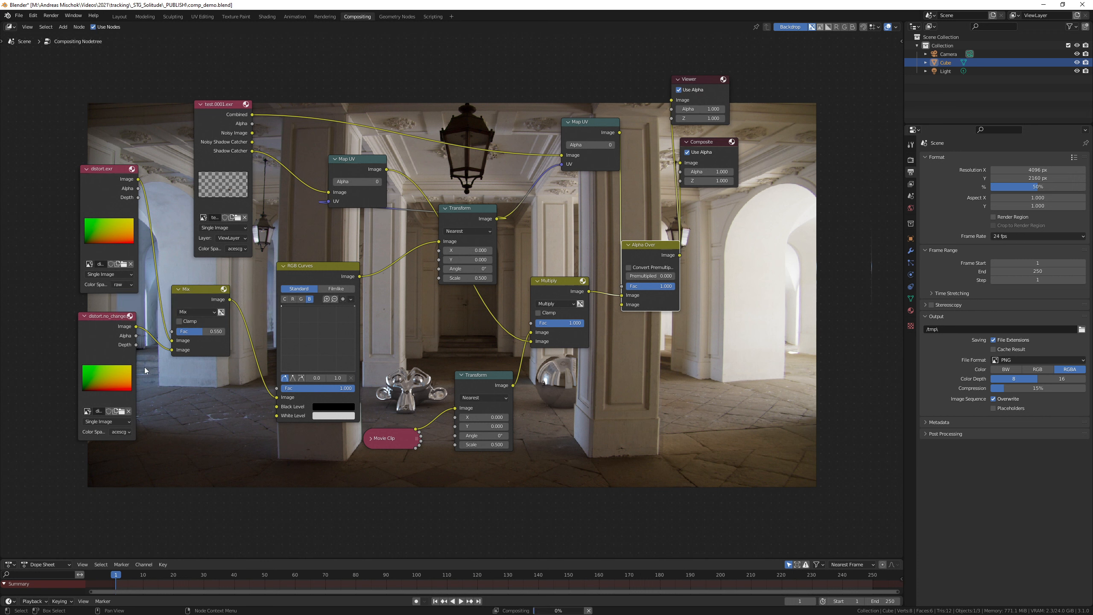
click(122, 431)
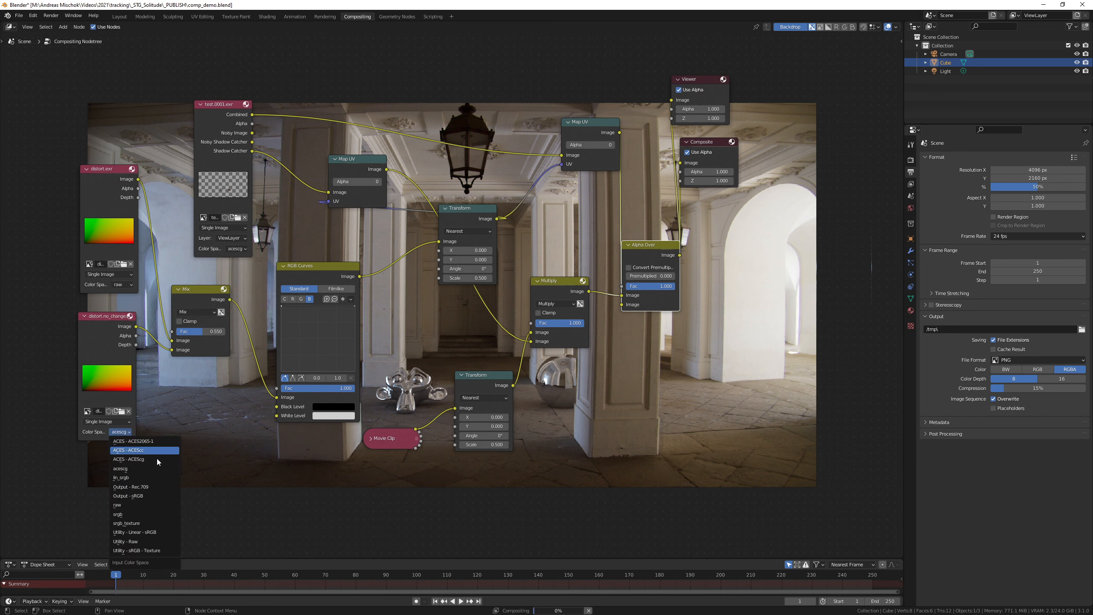
click(147, 508)
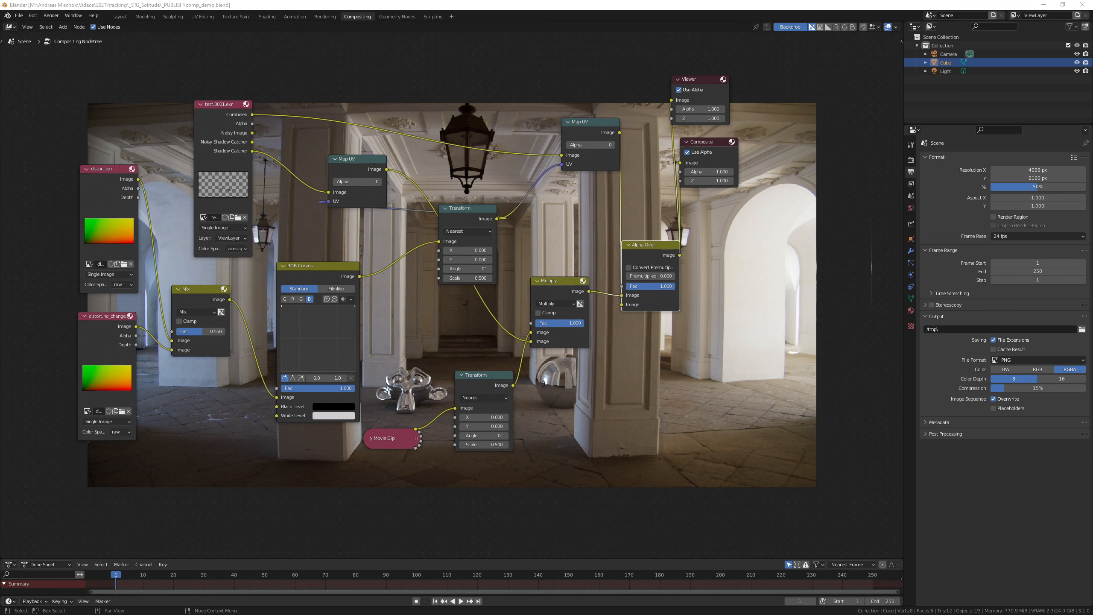
Step: Import undistort.exr and undistort.no_changes.exr from the STmaps folder as image nodes, and close the folder window
drag(0, 147, 324, 145)
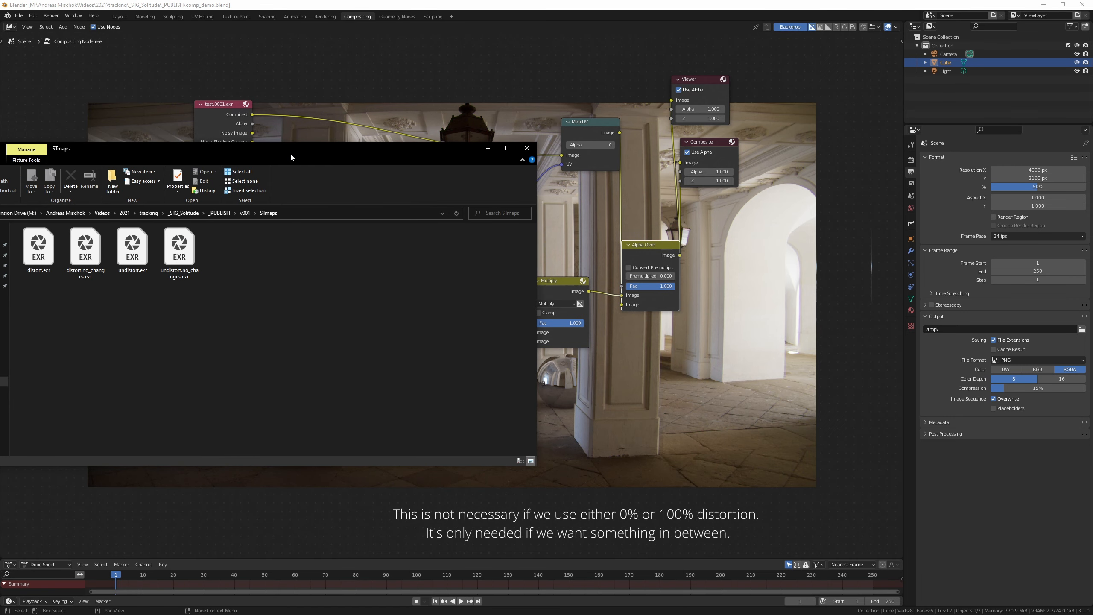
drag(134, 253, 154, 502)
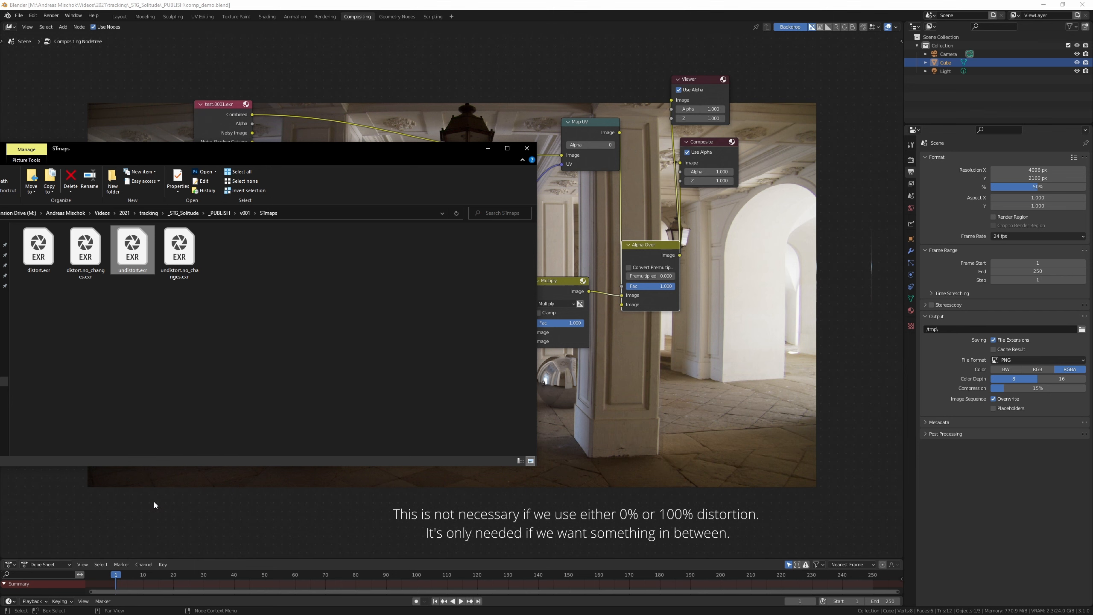
drag(176, 274, 299, 500)
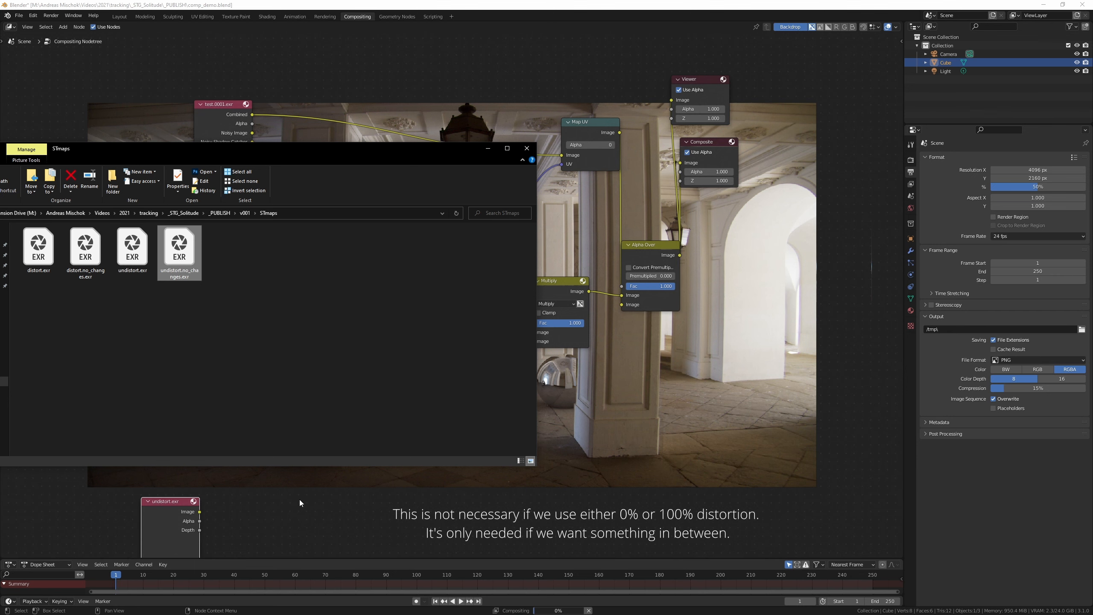
click(527, 149)
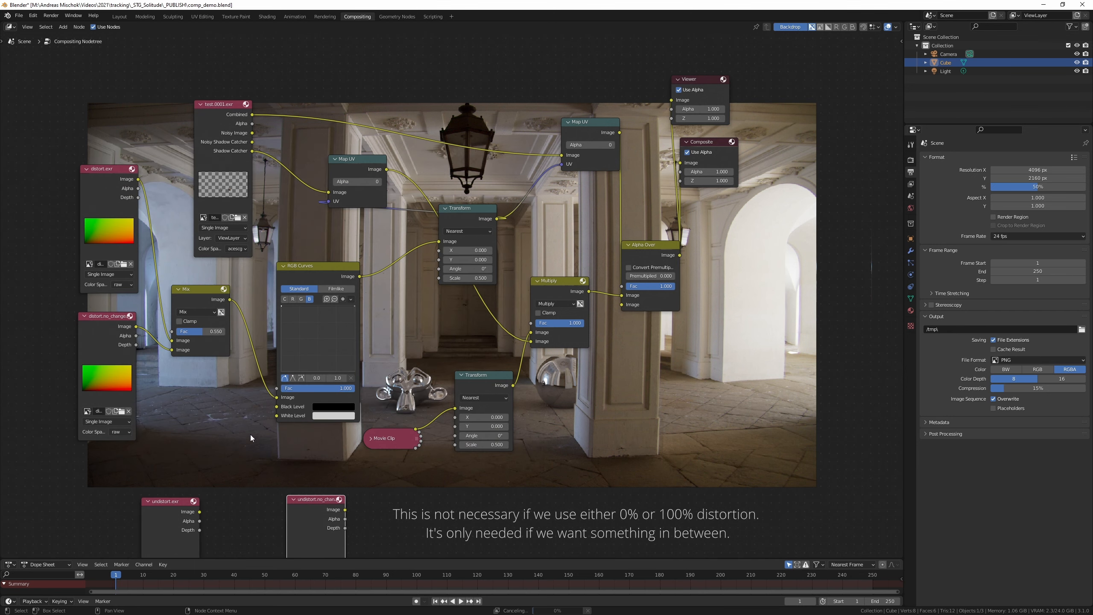
Step: Stack the undistort.exr and undistort.no_changes.exr nodes beneath the two distort image nodes
middle_drag(247, 454, 329, 345)
drag(241, 449, 181, 418)
drag(396, 391, 185, 502)
middle_drag(290, 335, 253, 314)
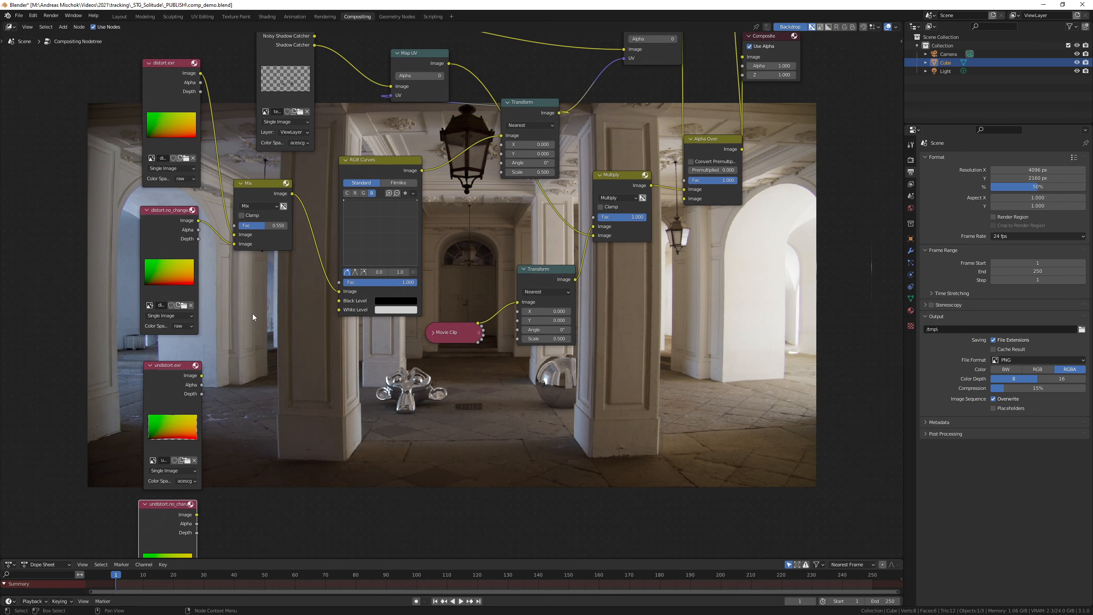
Step: Duplicate the Mix node beside the undistort images and connect the undistort.exr and undistort.no_changes.exr image outputs to its two image inputs
key(shift+d)
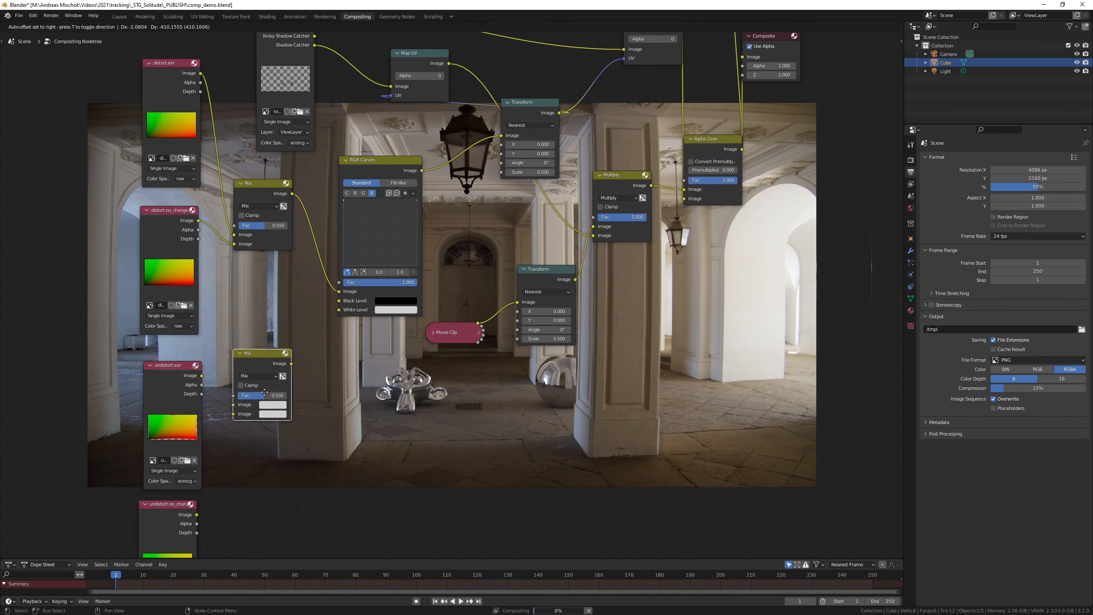
click(270, 462)
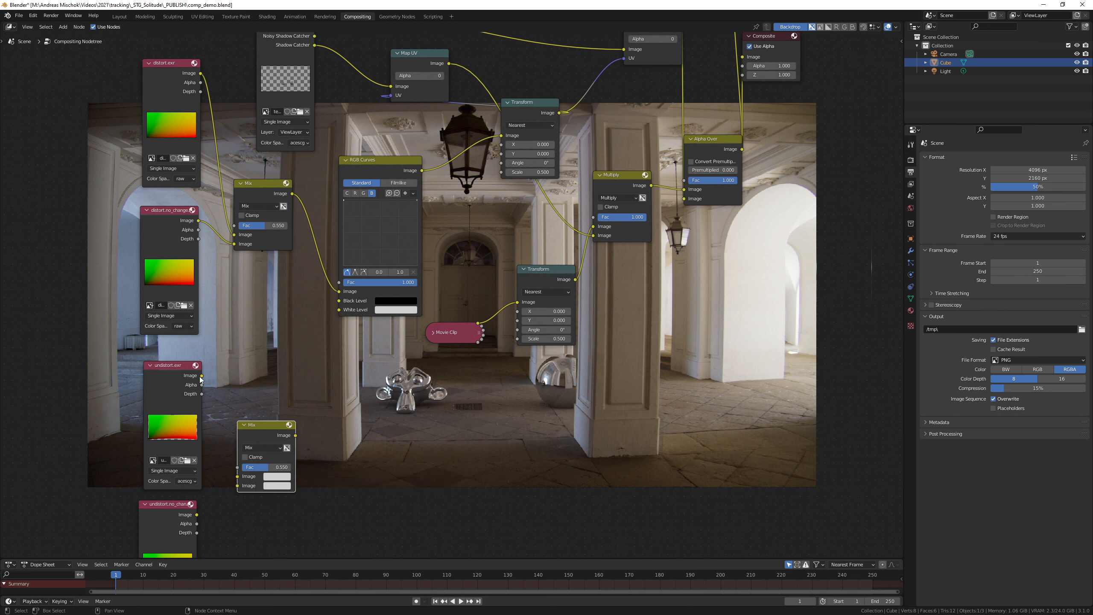
drag(202, 375, 237, 476)
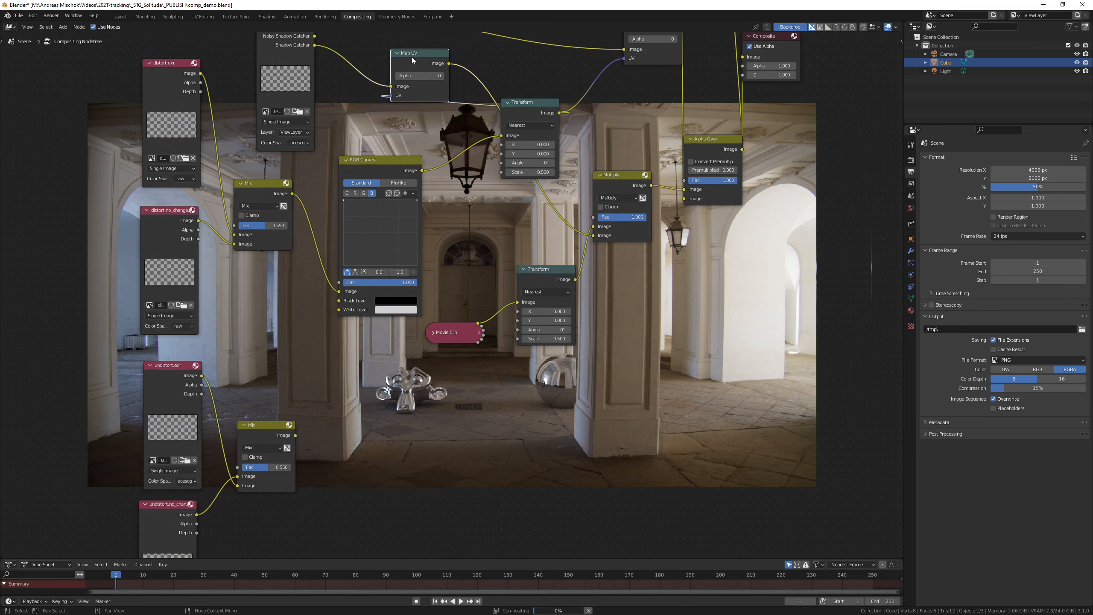
Step: Duplicate the Map UV node between Movie Clip and its Transform node, feeding the new Mix output into its UV input
drag(411, 56, 464, 391)
drag(456, 332, 295, 435)
drag(504, 396, 517, 301)
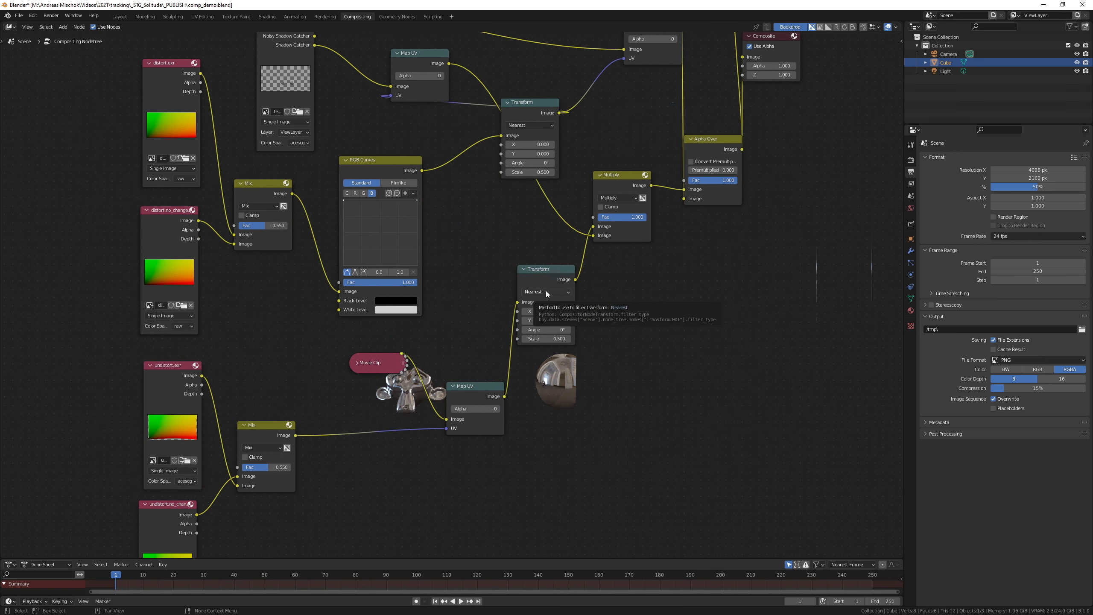
Step: Set the filter type of both visible Transform nodes to Bilinear
click(545, 292)
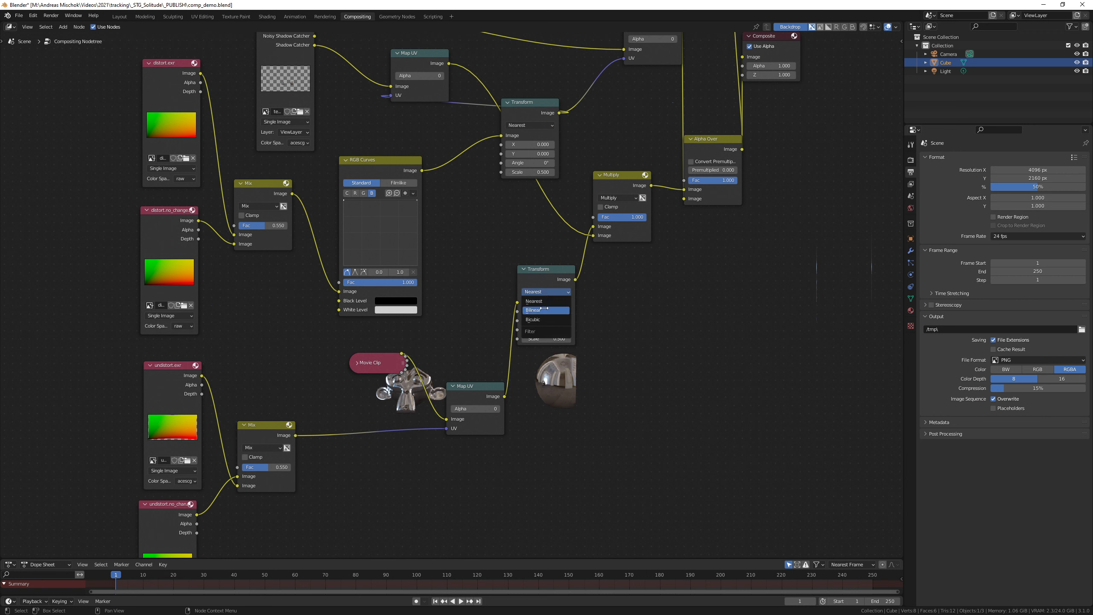
click(544, 310)
click(526, 126)
click(525, 144)
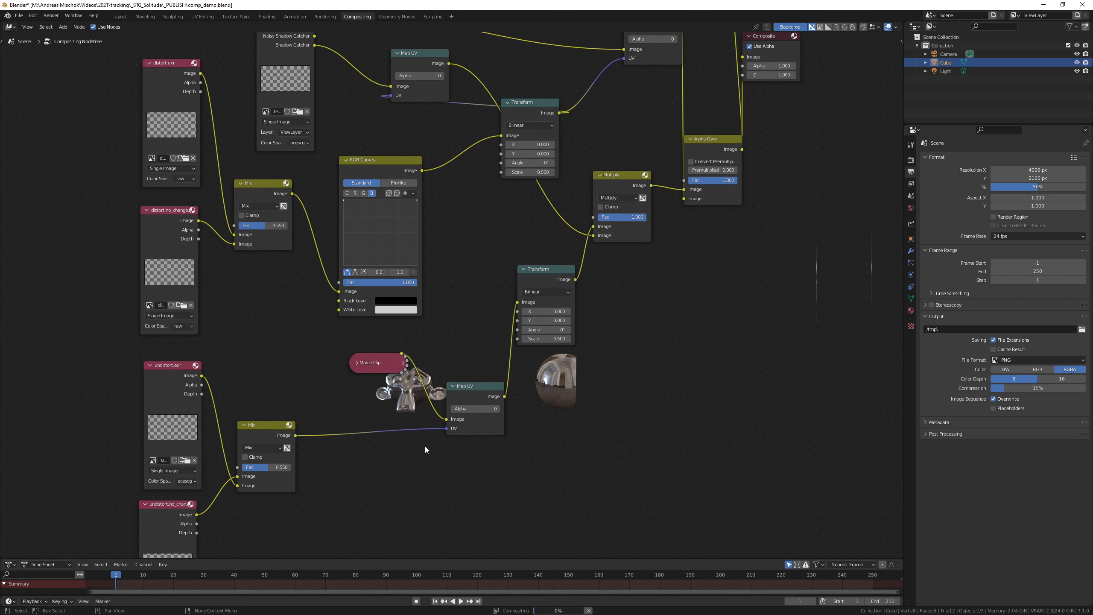
Step: Duplicate the RGB Curves node onto the link between the undistort Mix and Map UV, and collapse both RGB Curves nodes
click(368, 169)
key(shift+d)
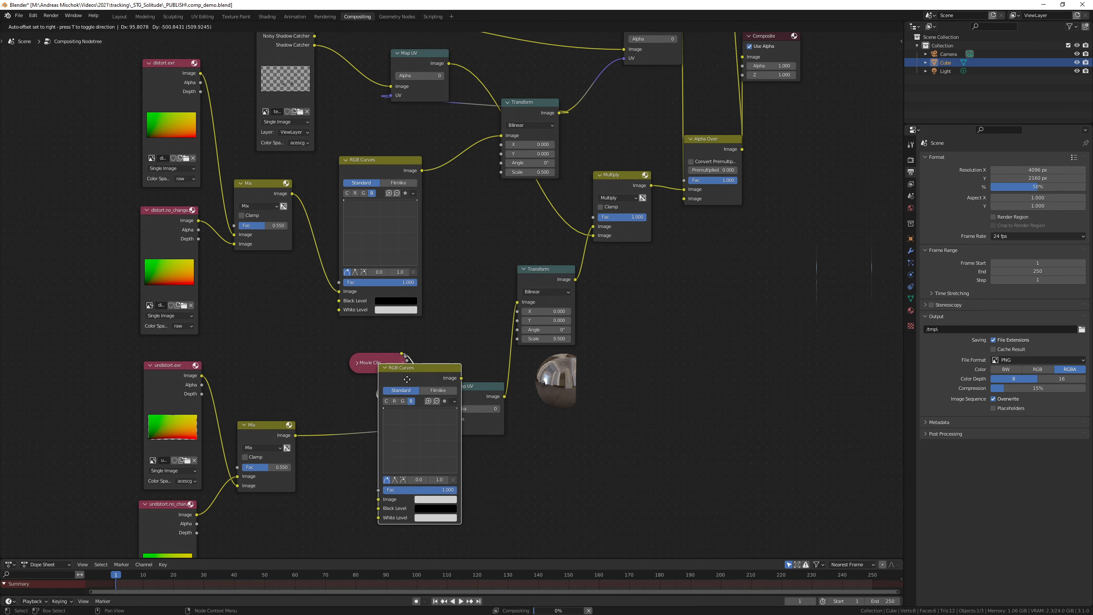
click(331, 403)
click(337, 401)
click(346, 160)
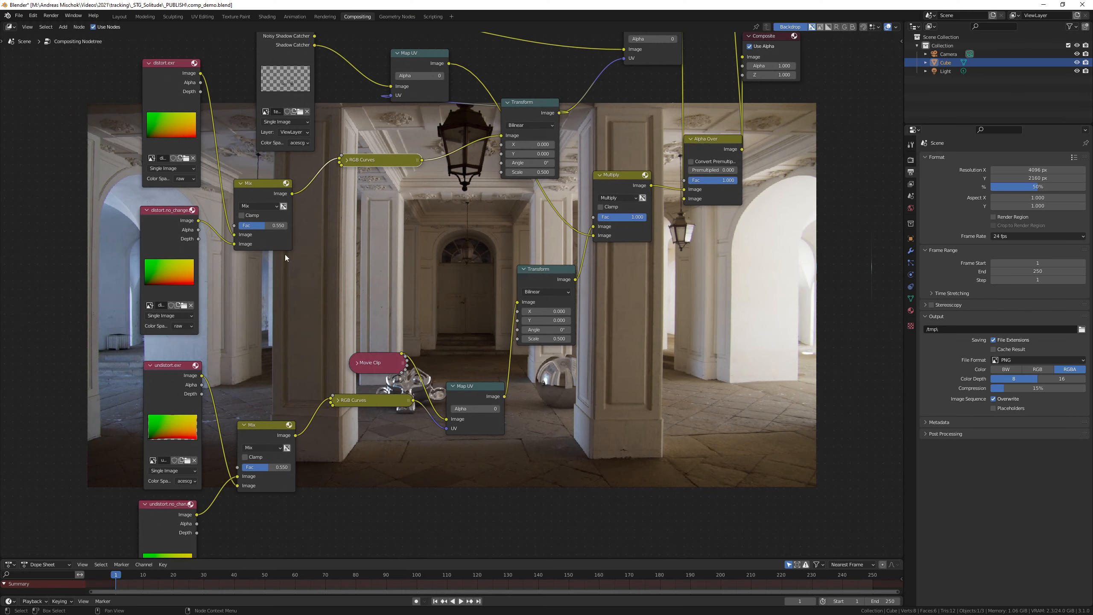
Step: Add a Value node and connect its output to the Fac inputs of the distort and undistort Mix nodes
key(shift+a)
text(value)
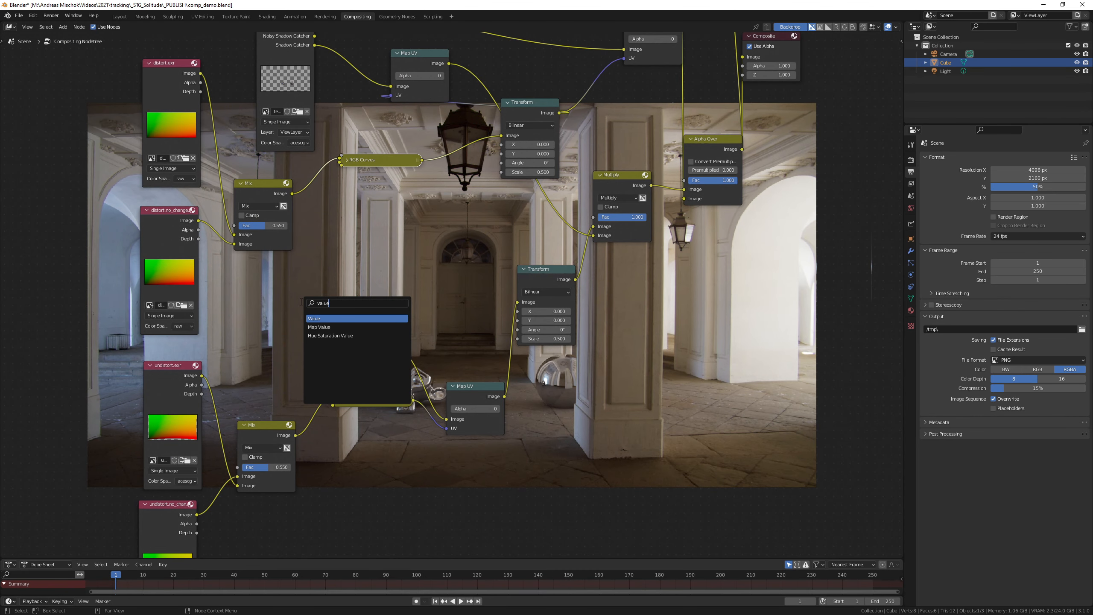
key(Return)
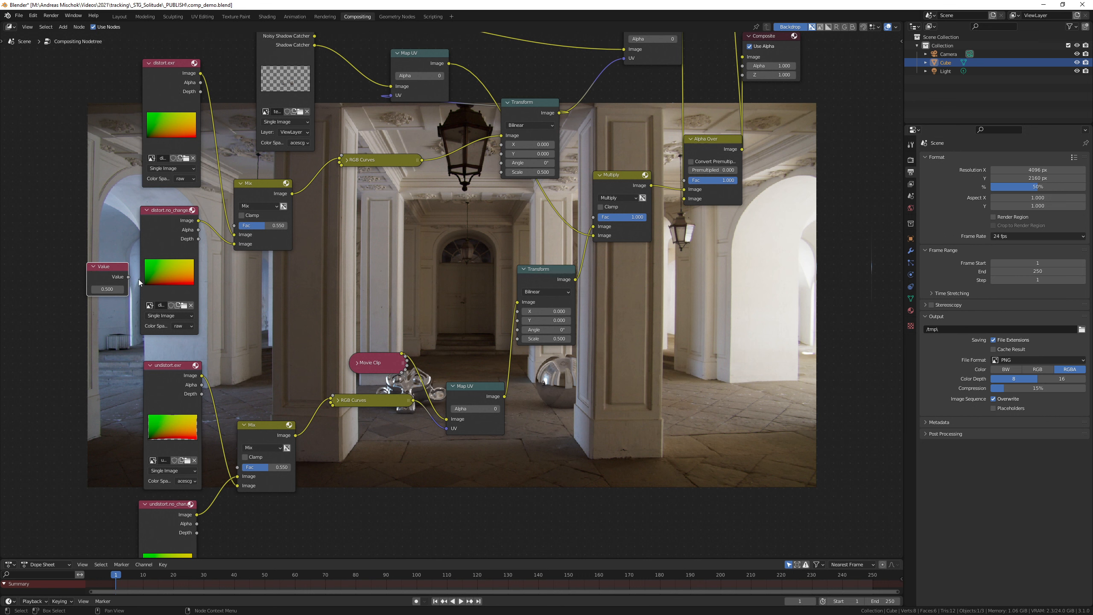
drag(129, 276, 234, 226)
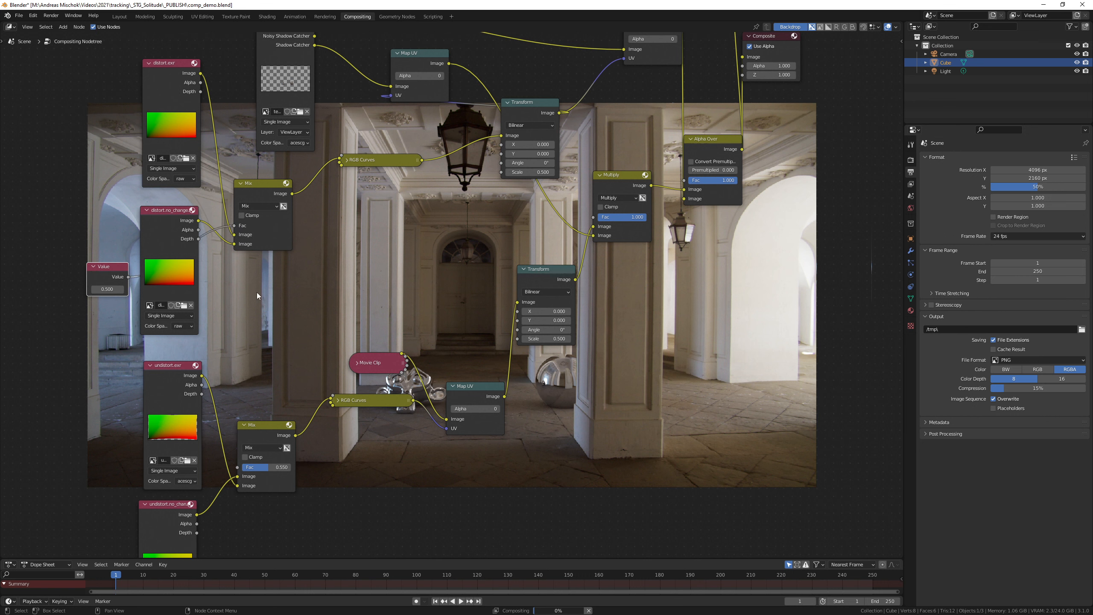
drag(128, 277, 237, 467)
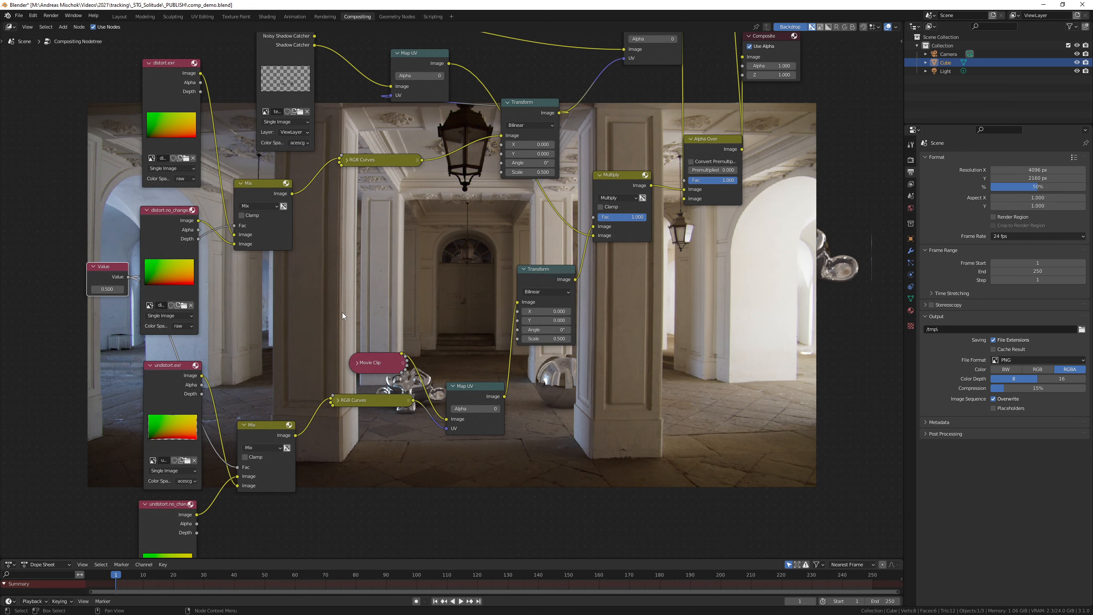
Step: Try several distortion amounts on the shared Value node, such as 1 and 0.5
click(103, 289)
text(1)
key(Return)
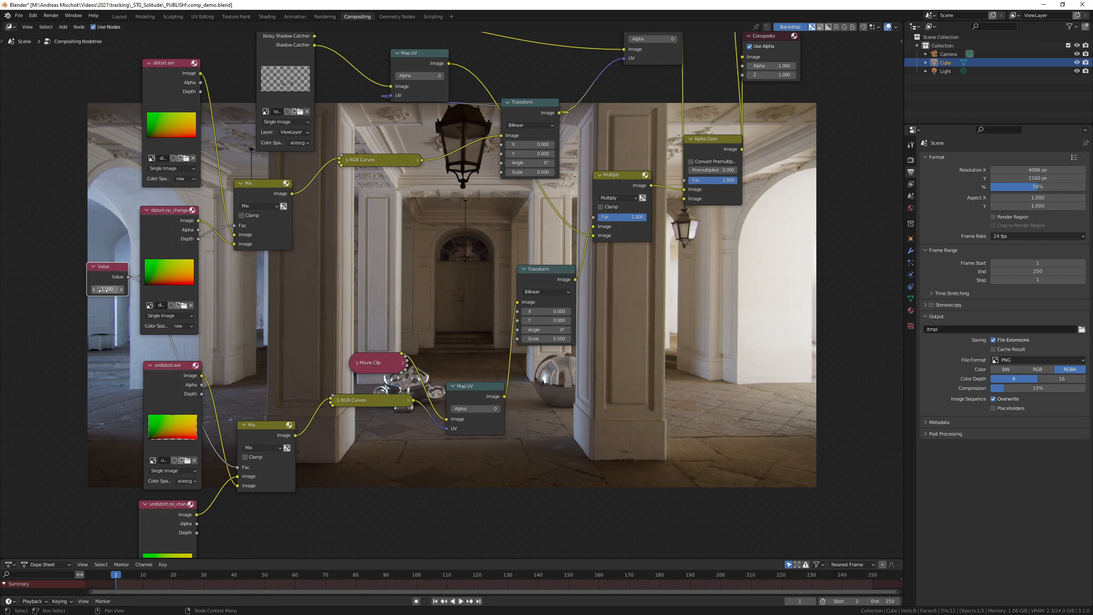
click(106, 289)
text(0.45)
key(Return)
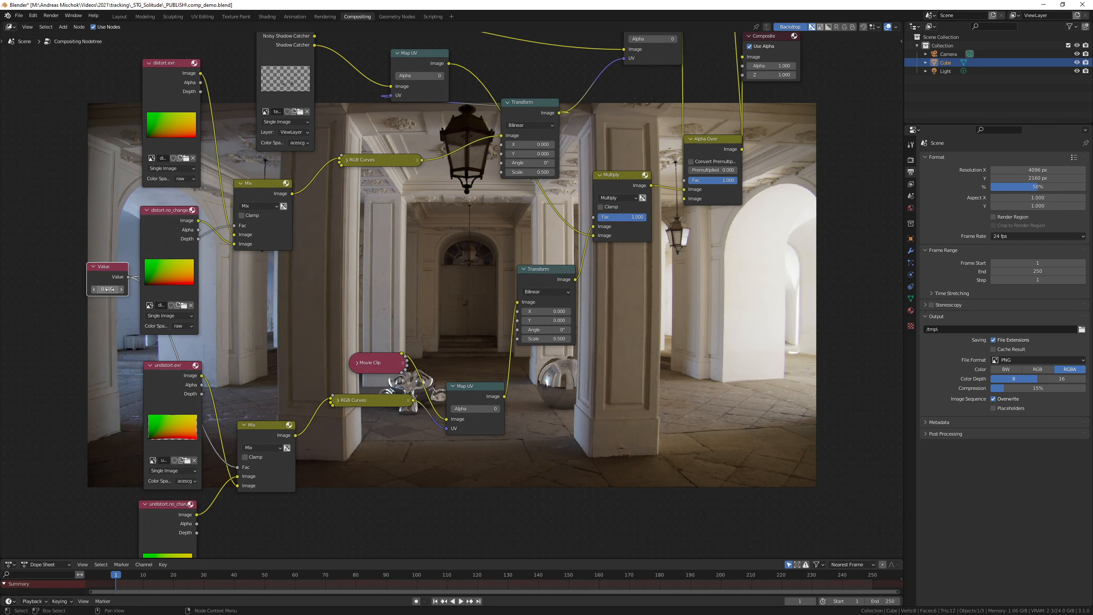
click(107, 289)
text(0.5)
key(Return)
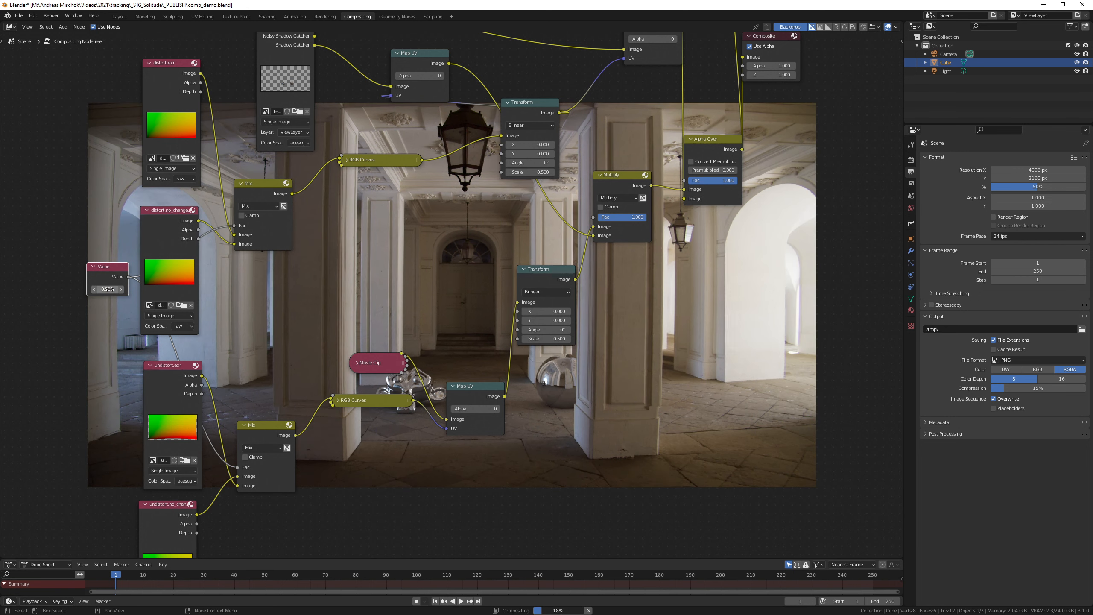
click(111, 289)
text(0.495)
key(Return)
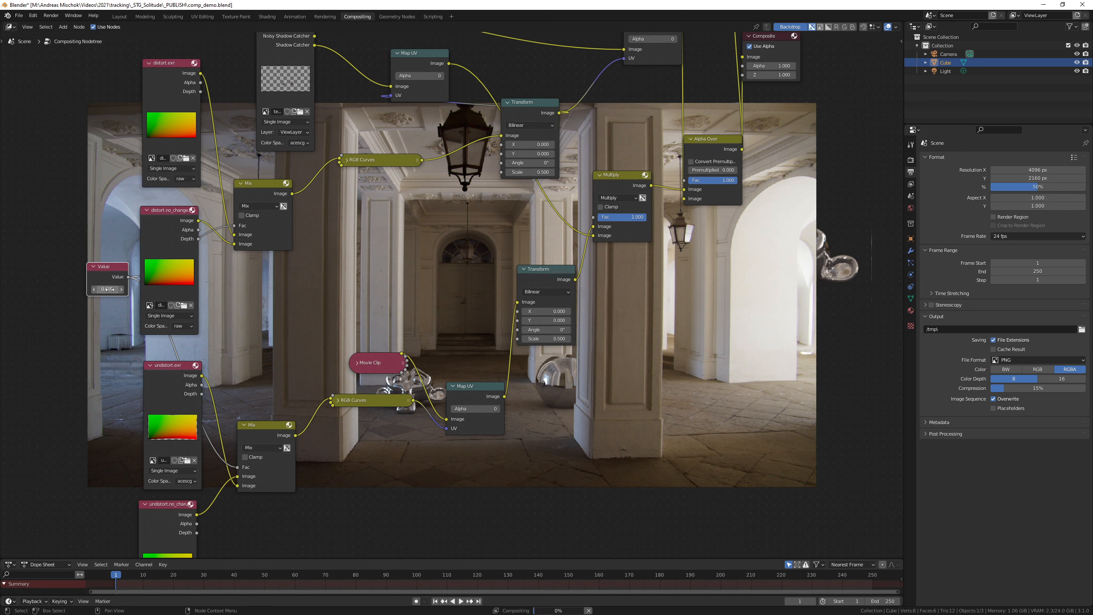
Step: Set the shared Value node to 0.6 and save the Blender file
drag(108, 289, 367, 264)
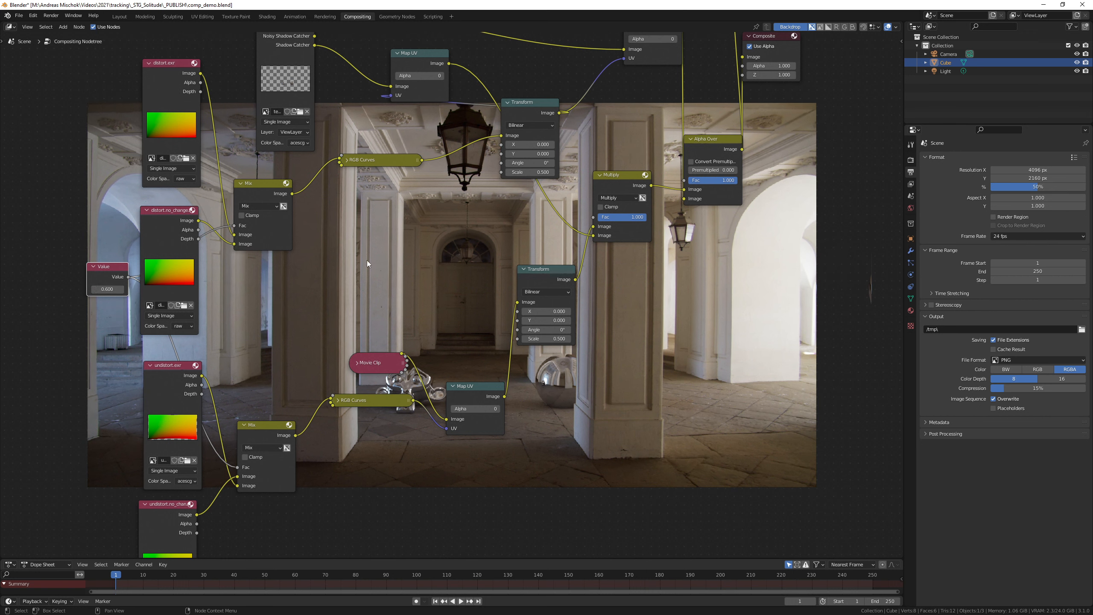
key(ctrl+s)
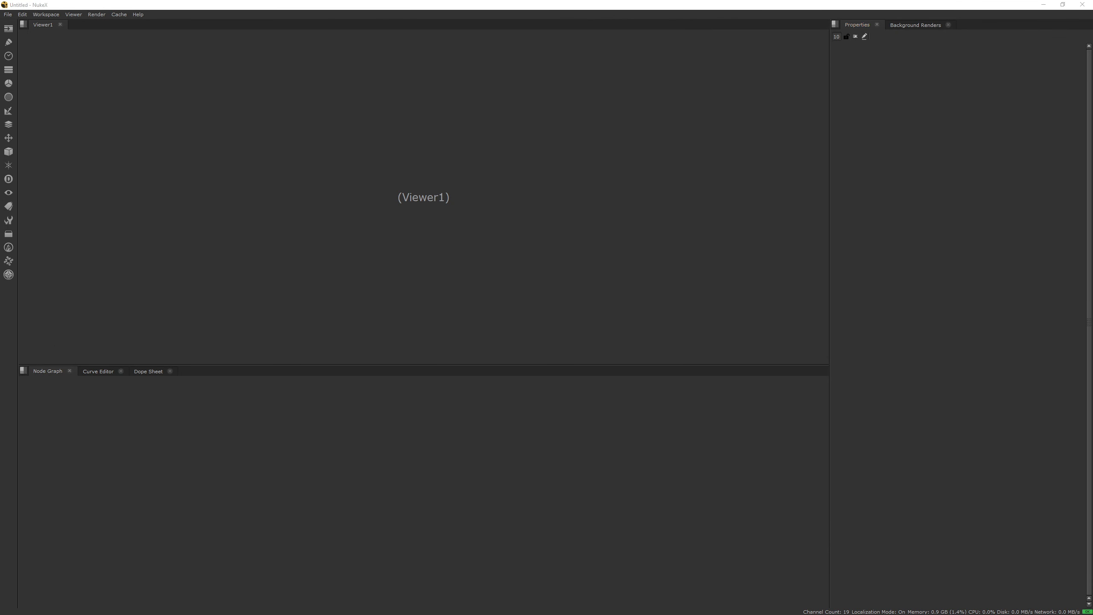
Step: Switch to NukeX, import test.0001.exr as a Read node, connect it to a Viewer, and move the Viewer farther below
drag(333, 474, 381, 416)
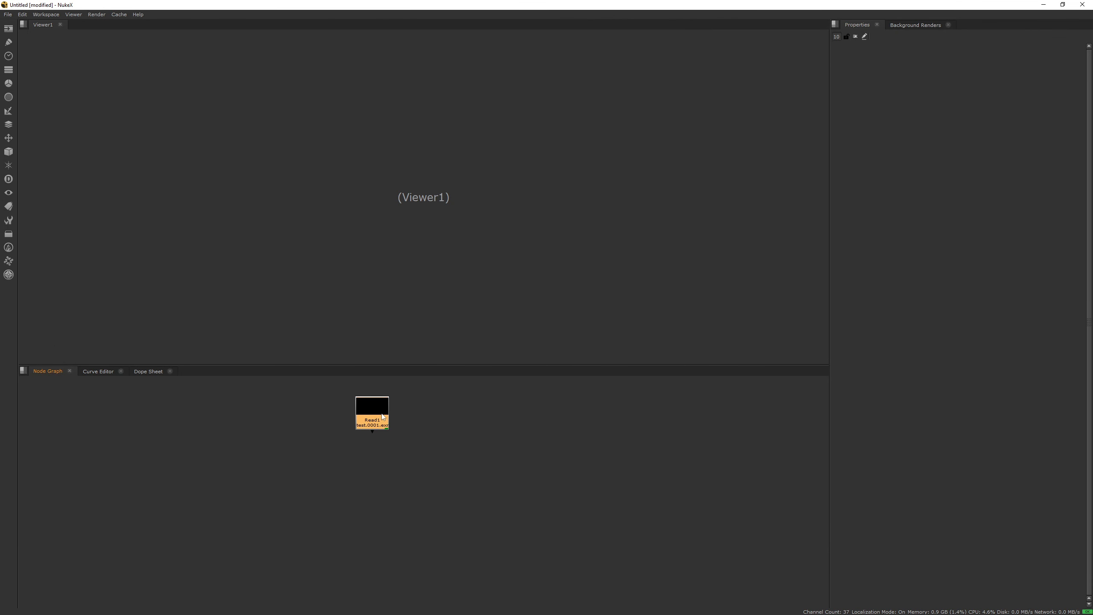
key(1)
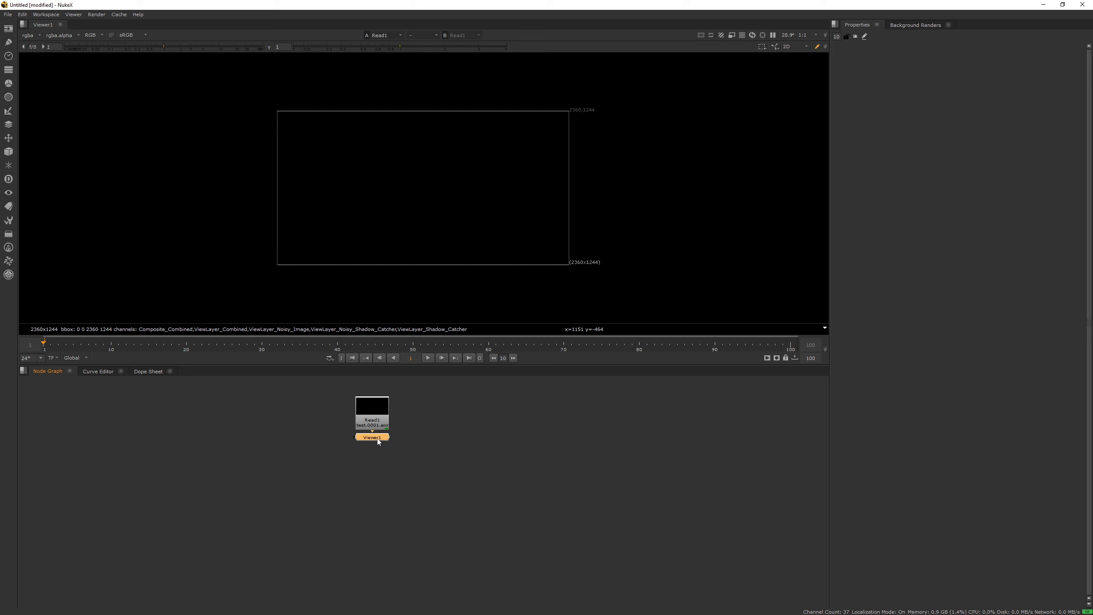
drag(377, 438, 370, 495)
Step: Insert a Shuffle node between the test.0001.exr Read node and the Viewer
key(Tab)
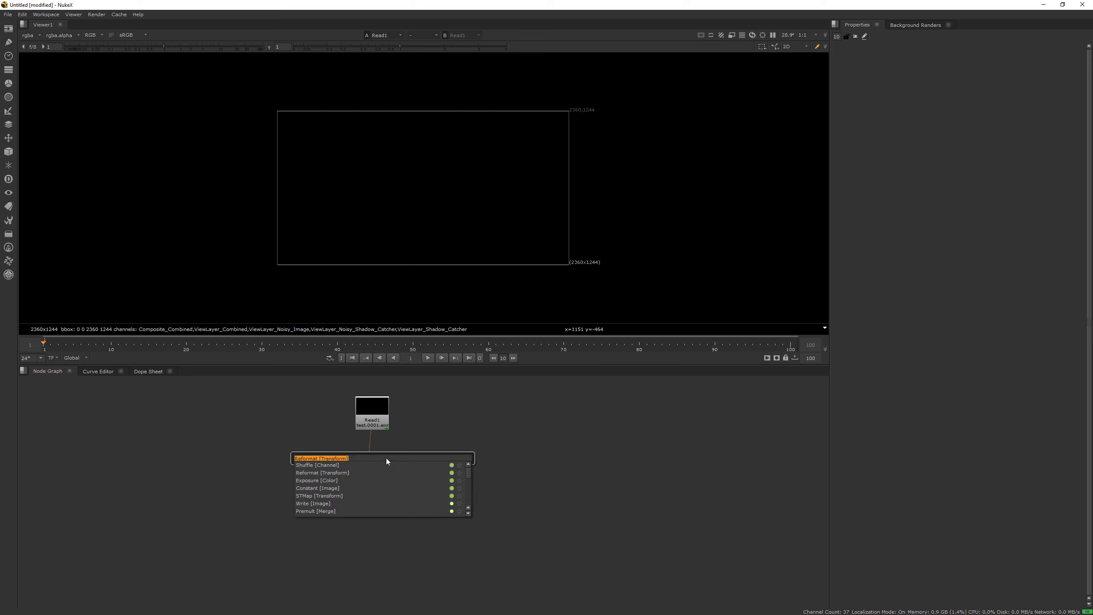
text(shuf)
key(Return)
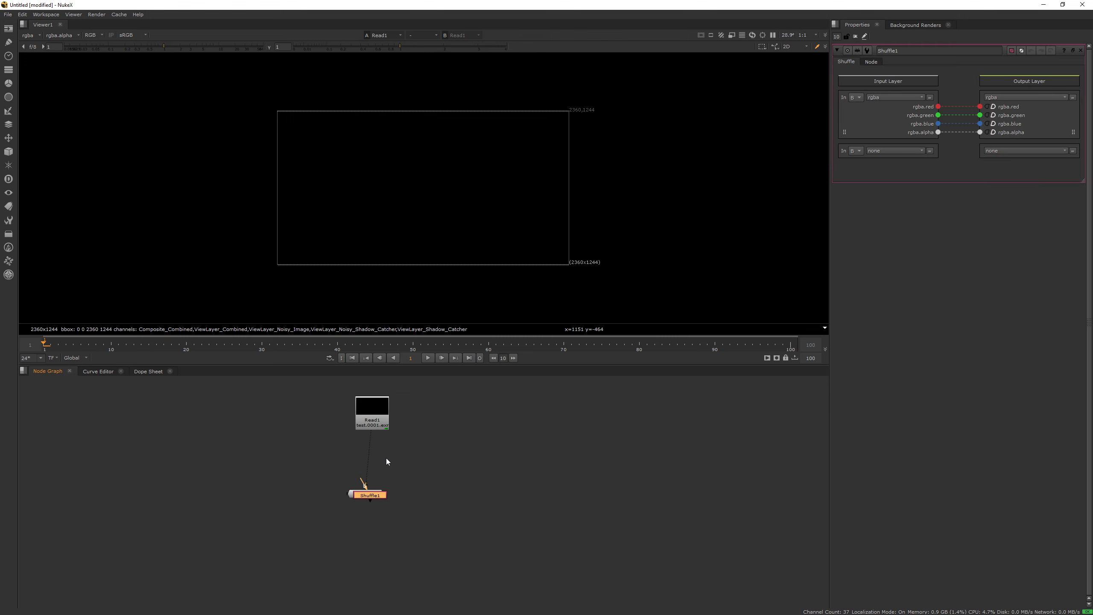
drag(368, 495, 378, 424)
drag(433, 462, 381, 456)
Step: Set the Shuffle node's input layer to Composite_Combined and show its output in the Viewer
click(903, 99)
click(913, 140)
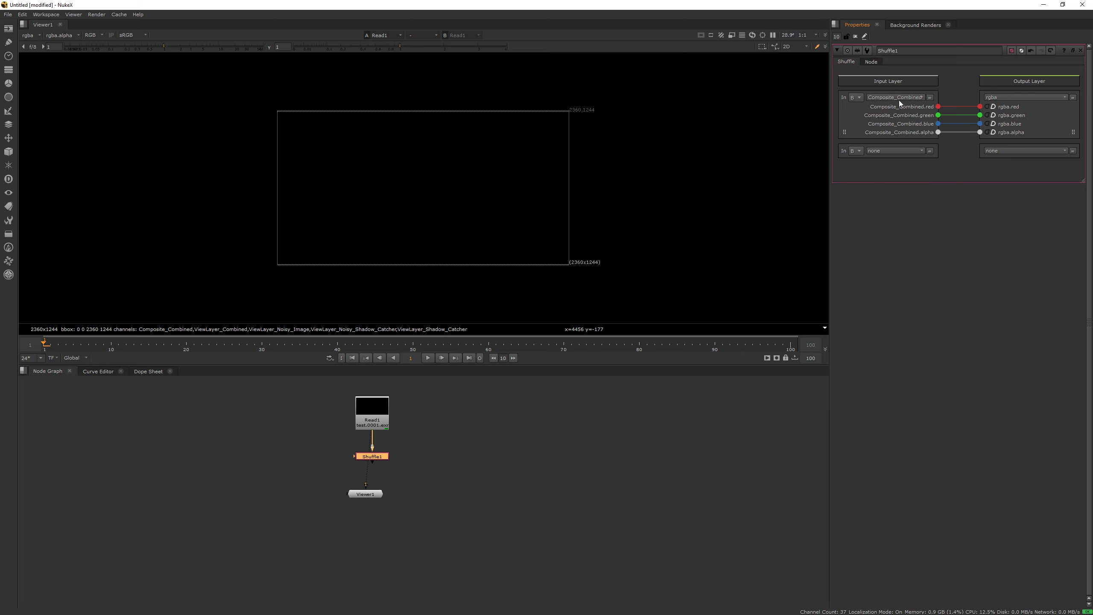
click(372, 457)
key(1)
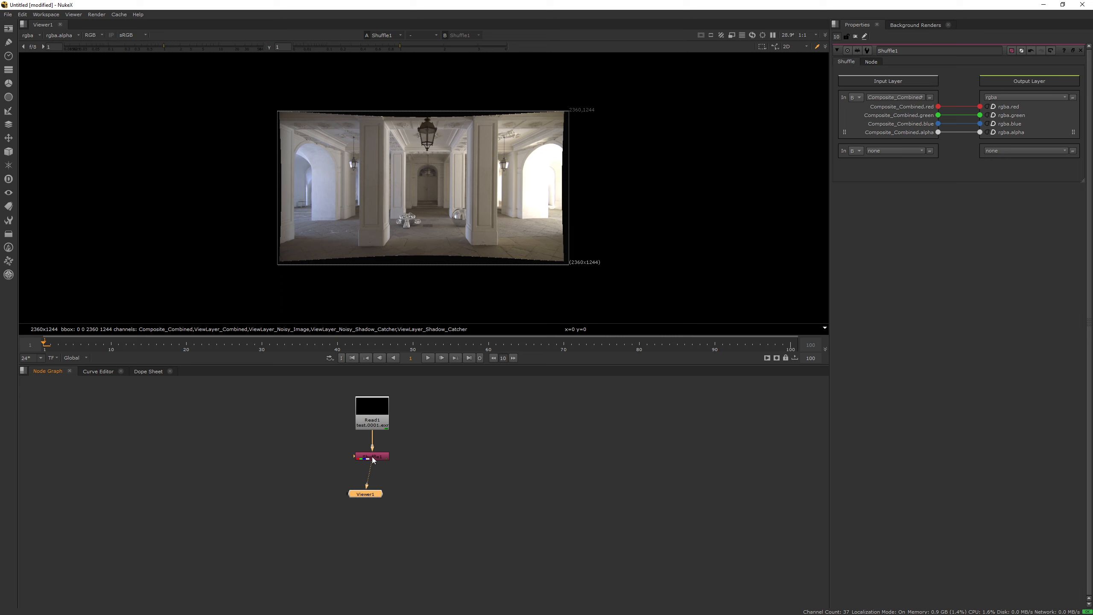
click(468, 454)
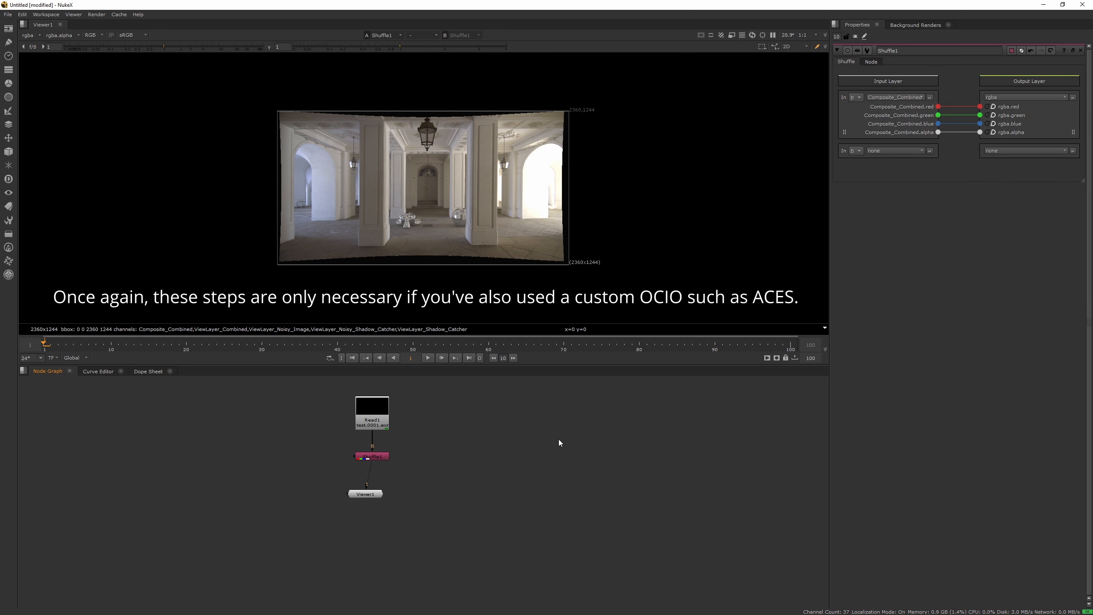
Step: Set the project's color management to OCIO with the aces_1.1 config
key(s)
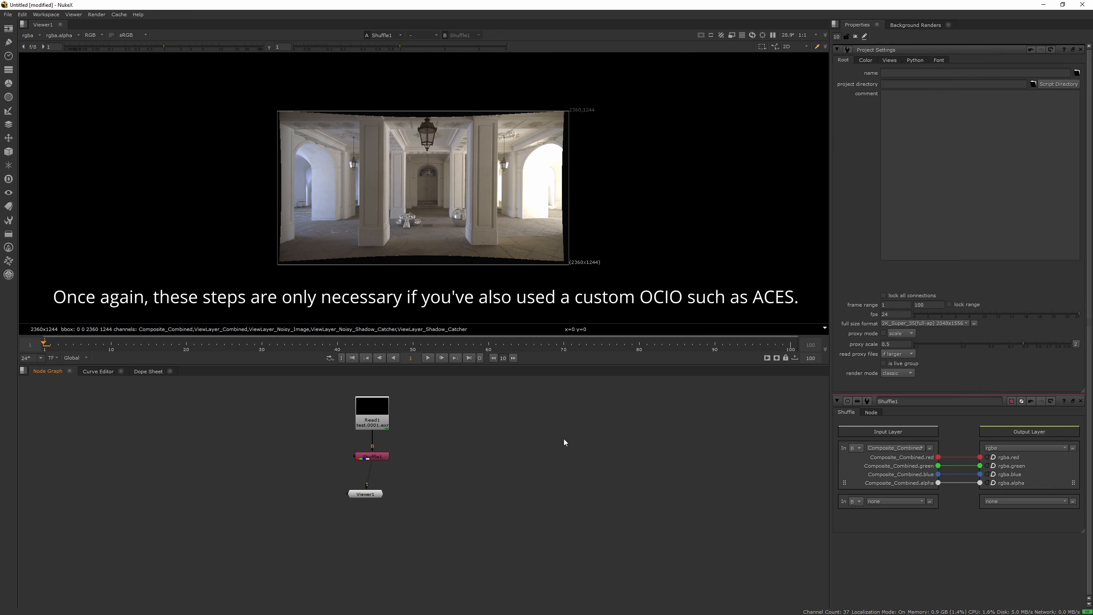
click(868, 61)
click(911, 76)
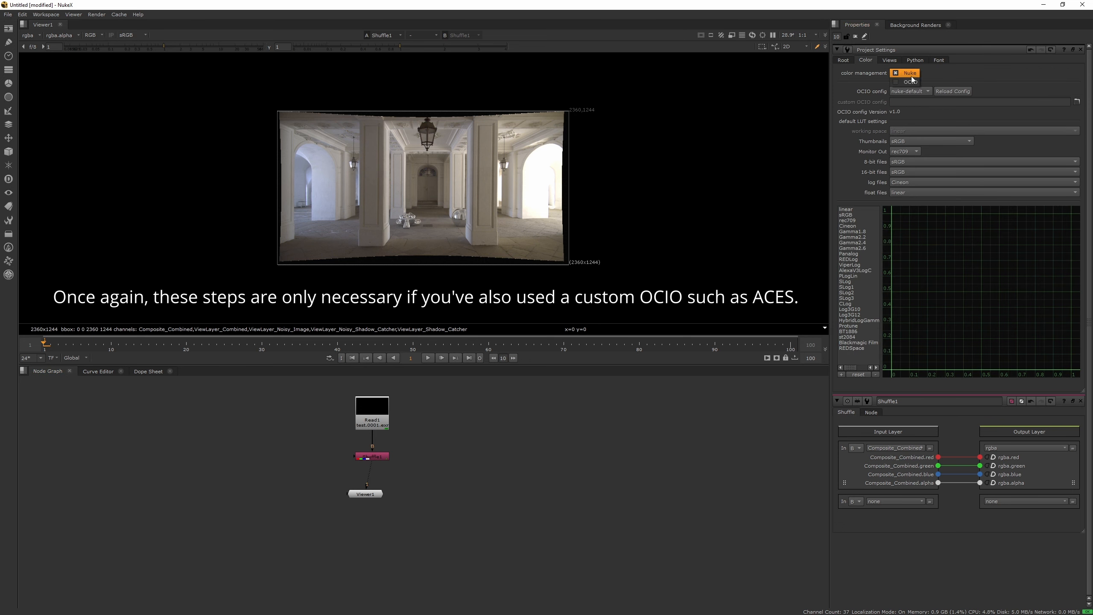
click(911, 83)
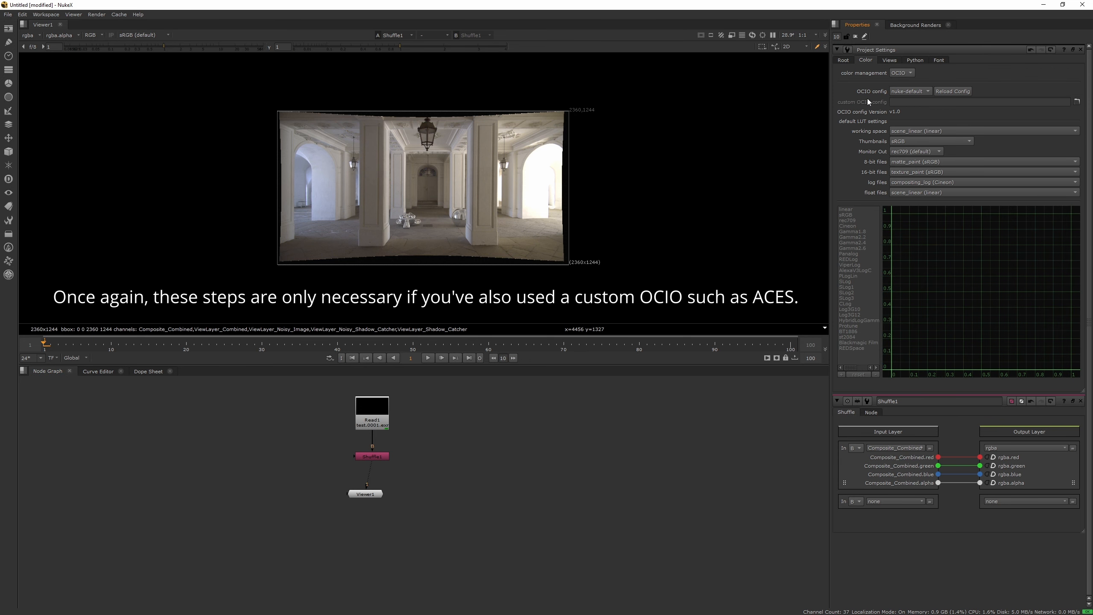
click(907, 93)
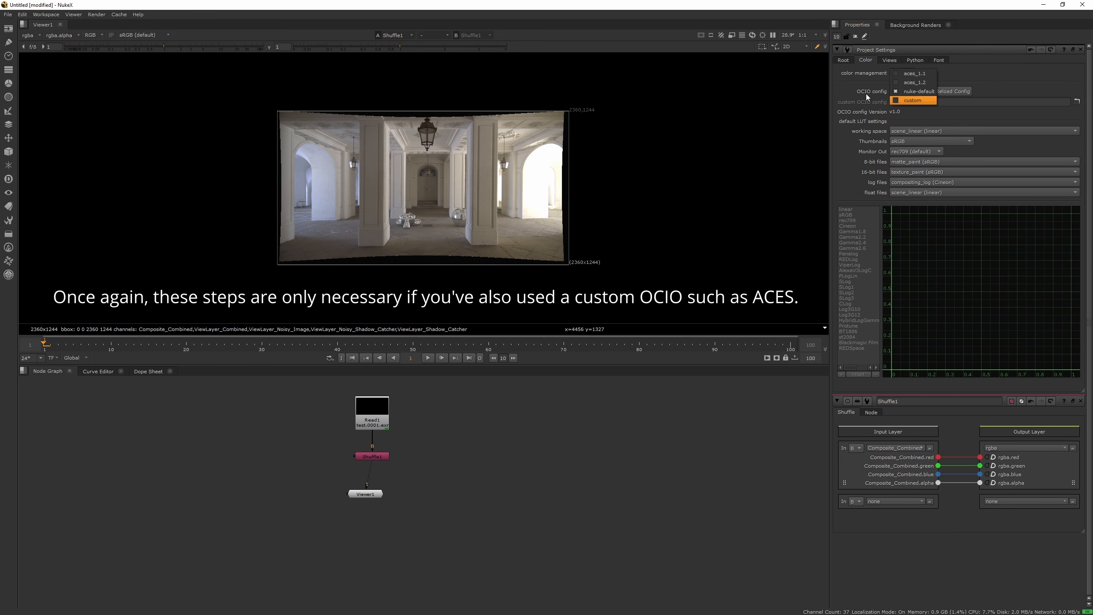
click(919, 74)
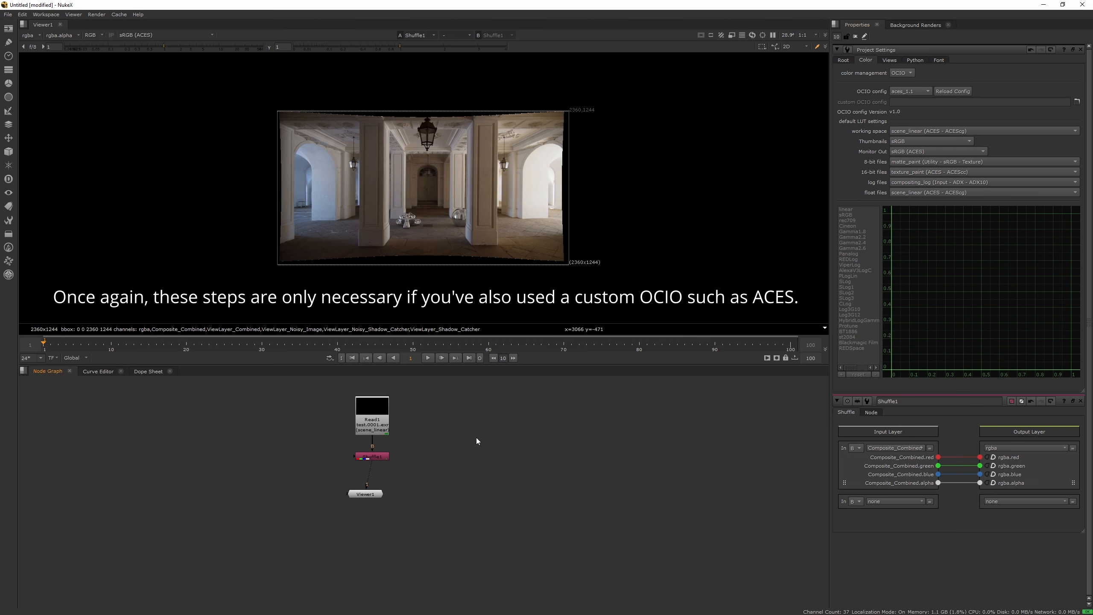
Step: Import distort.exr as a Read node and set its input transform to data (Utility - Raw)
scroll(385, 202, up, 2)
scroll(400, 193, up, 3)
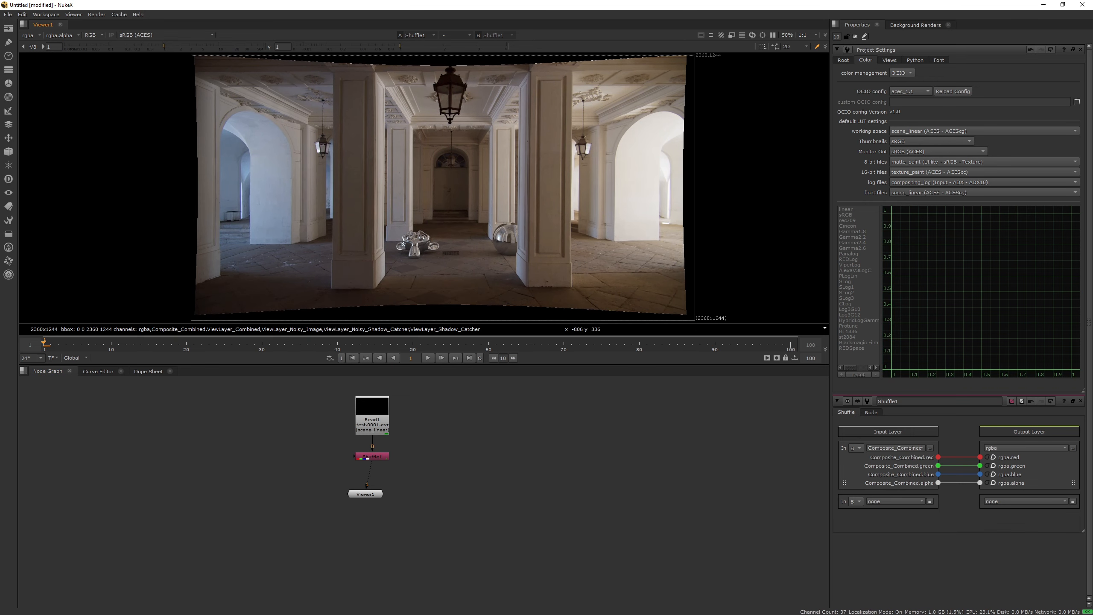
drag(0, 387, 204, 450)
double_click(207, 453)
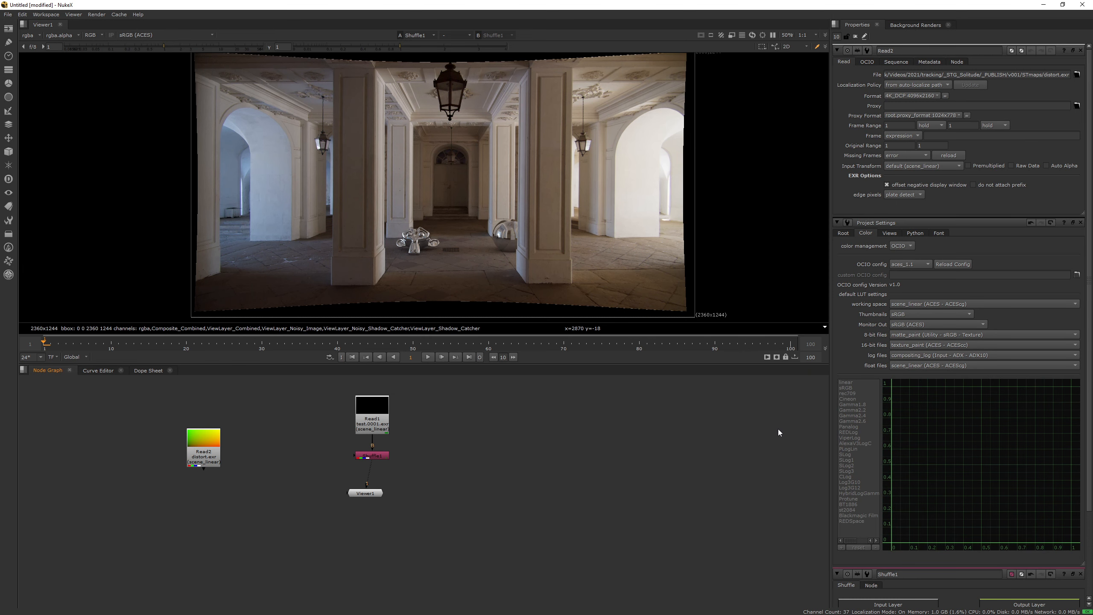
click(936, 167)
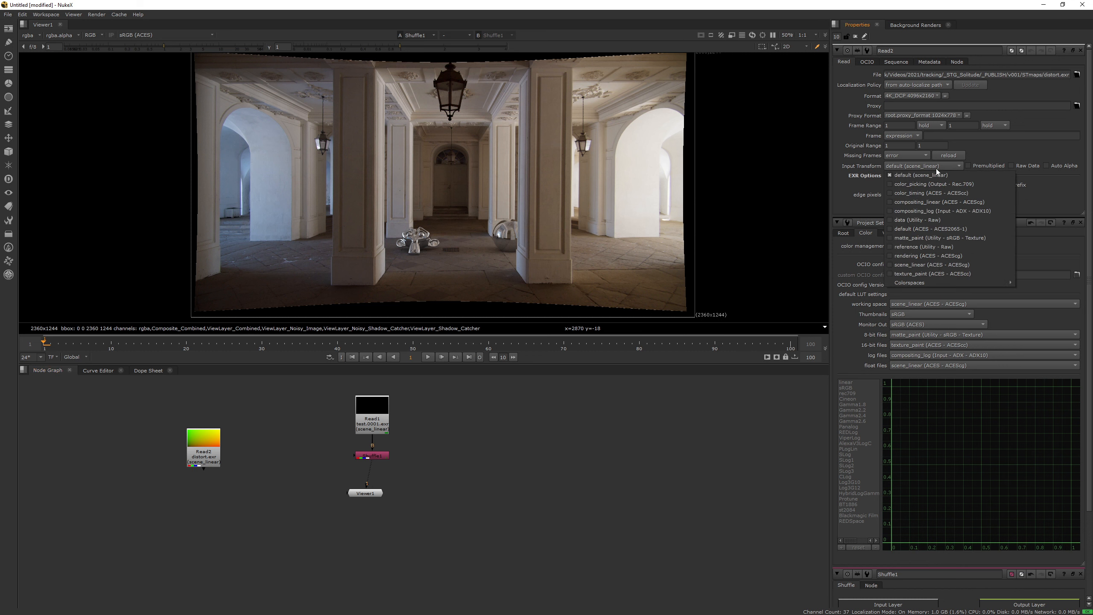
click(927, 220)
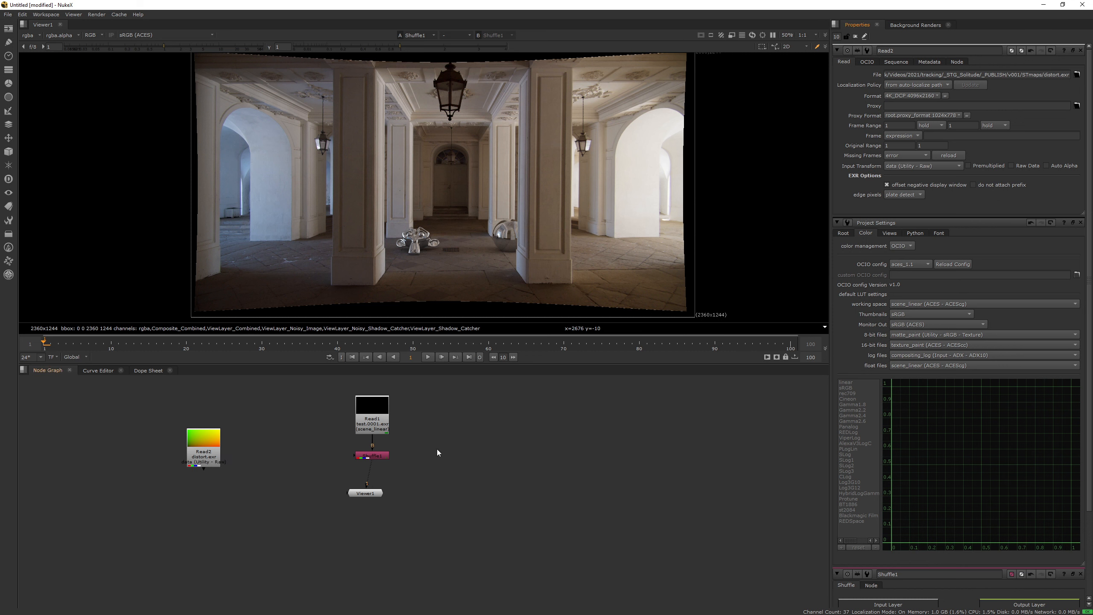
Step: Add an STMap node and insert it between the test.0001.exr Read node and the Shuffle node
key(Tab)
text(st)
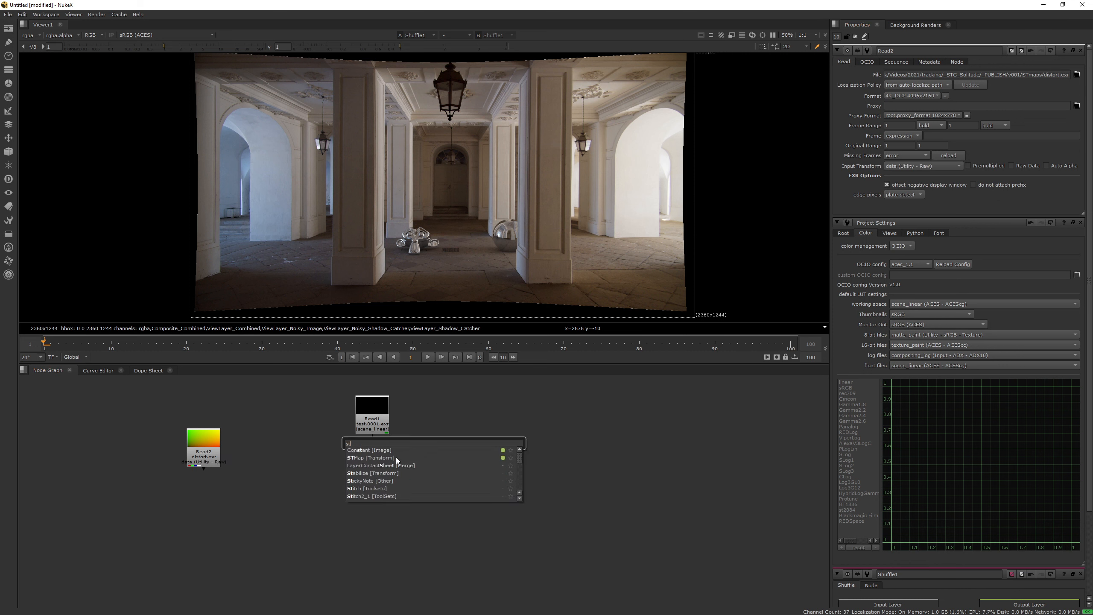
click(425, 457)
drag(363, 456, 364, 473)
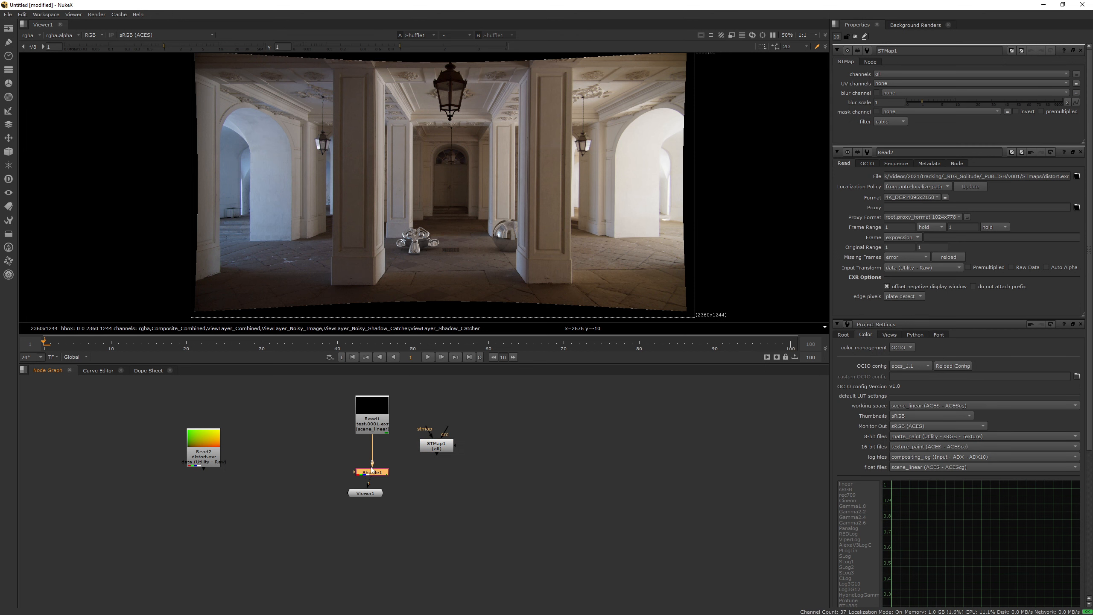
drag(436, 446, 382, 479)
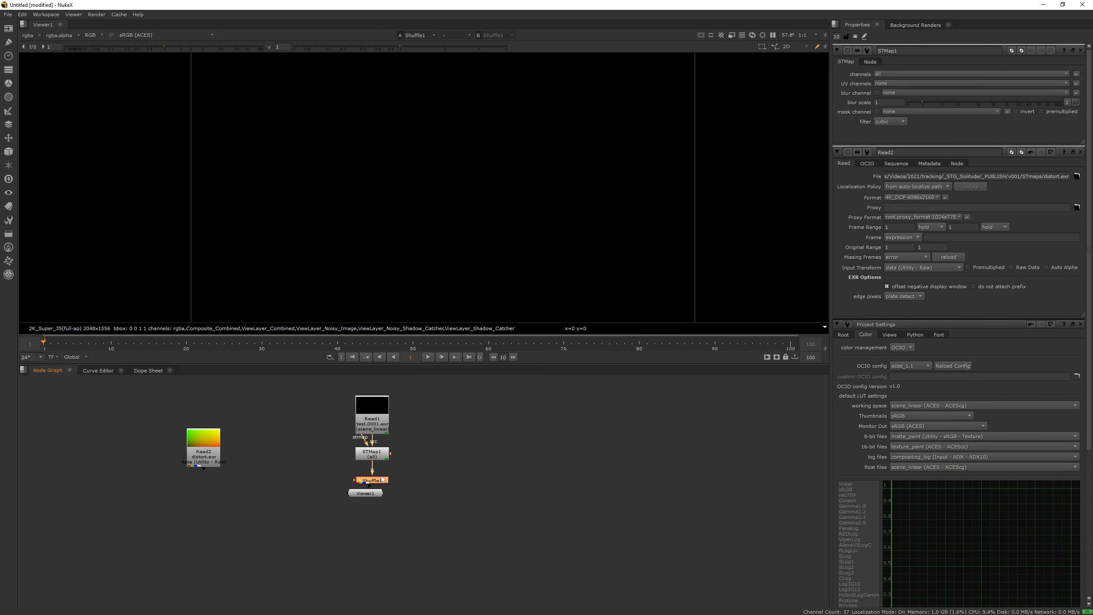
Step: Connect the STMap node's stmap input to the distort.exr Read node and set its UV channels to rgb
scroll(382, 479, up, 3)
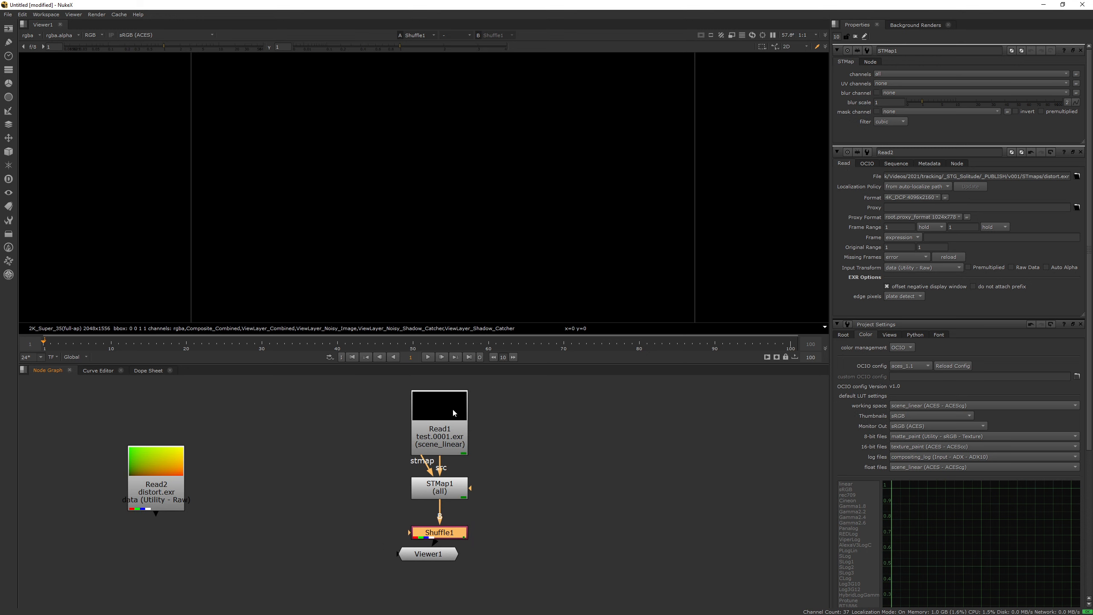
drag(432, 462, 159, 491)
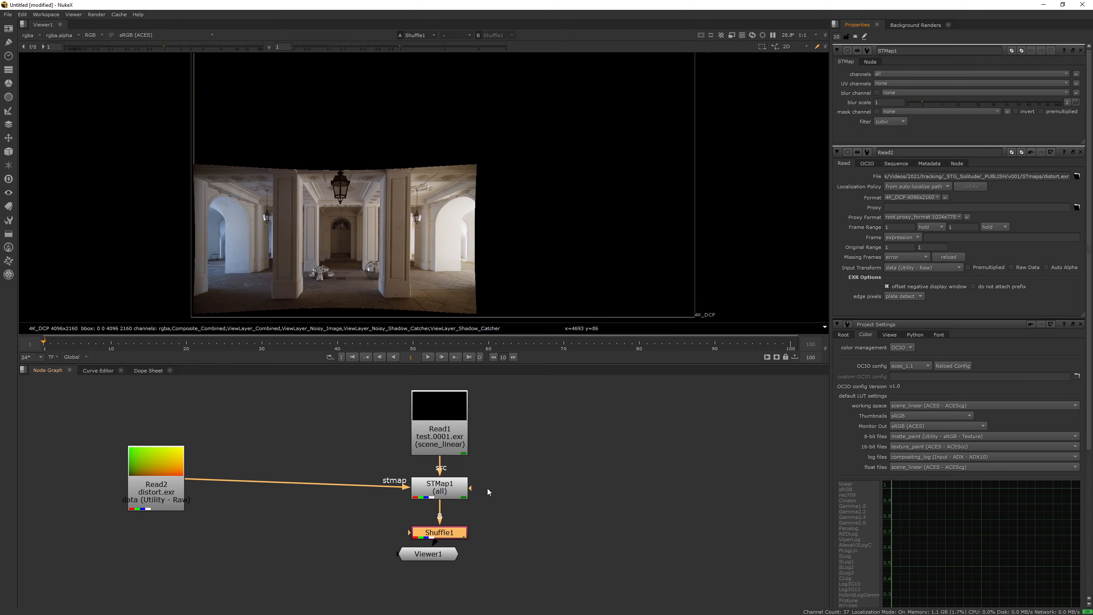
click(455, 496)
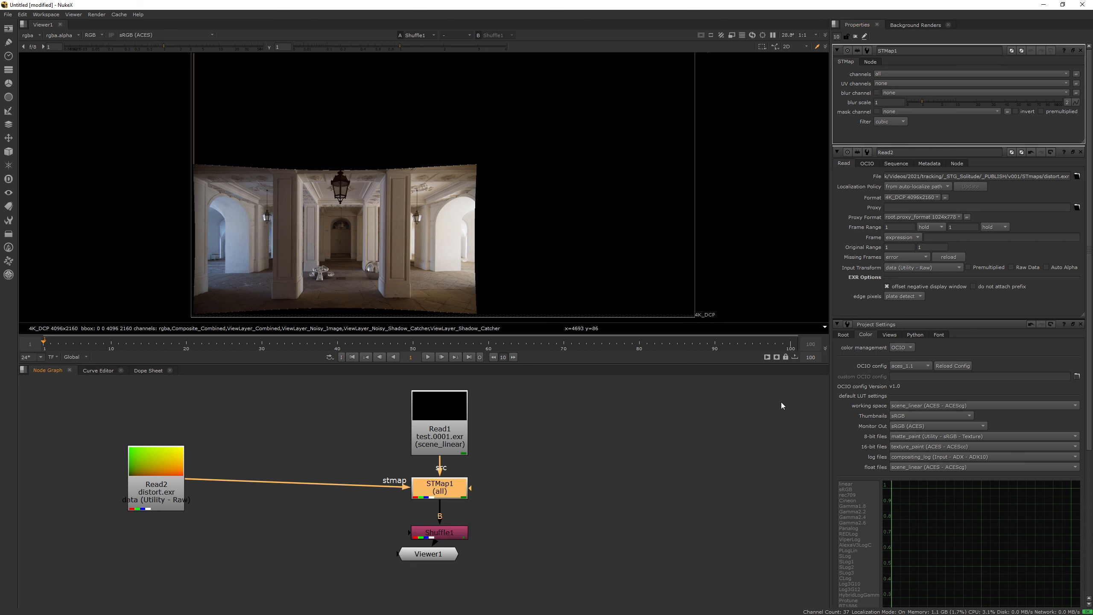
click(892, 85)
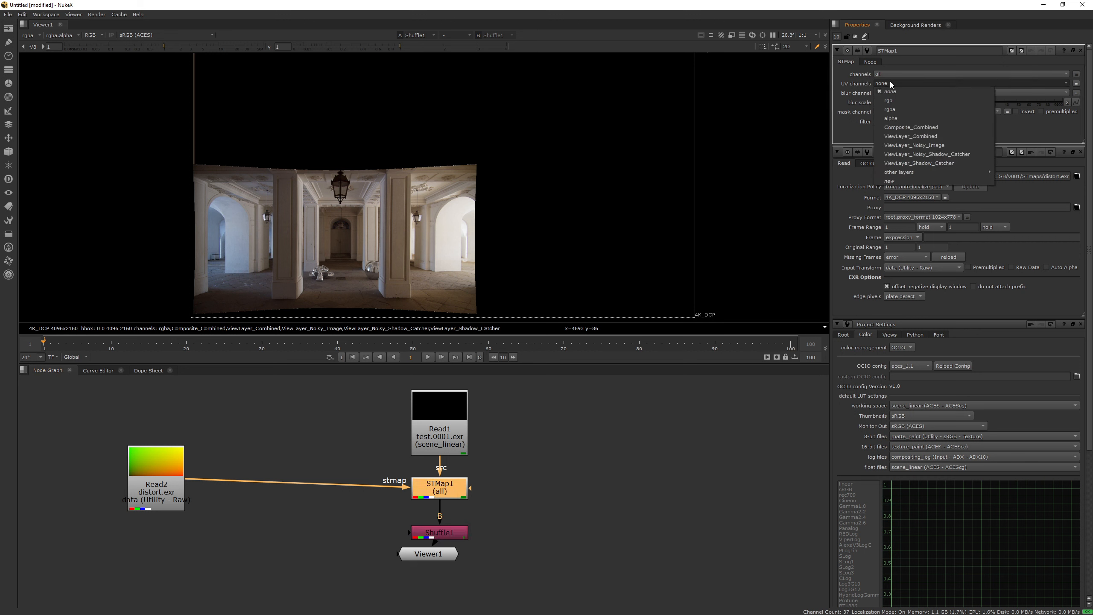
click(894, 99)
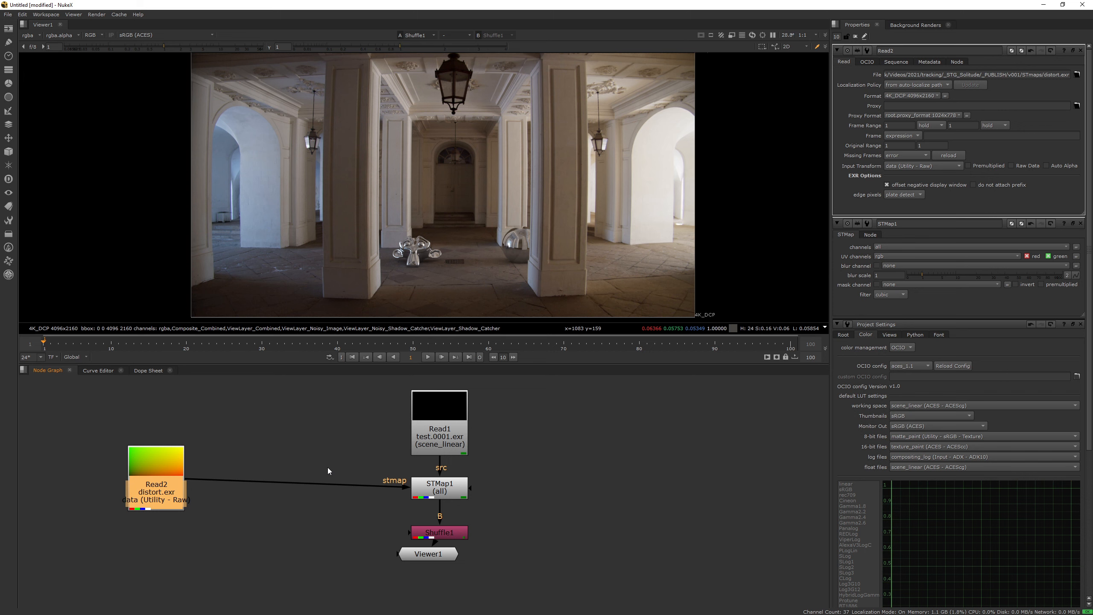
Step: Insert a Reformat node after the distort.exr Read node and set its output format to 2K_DCP
key(Tab)
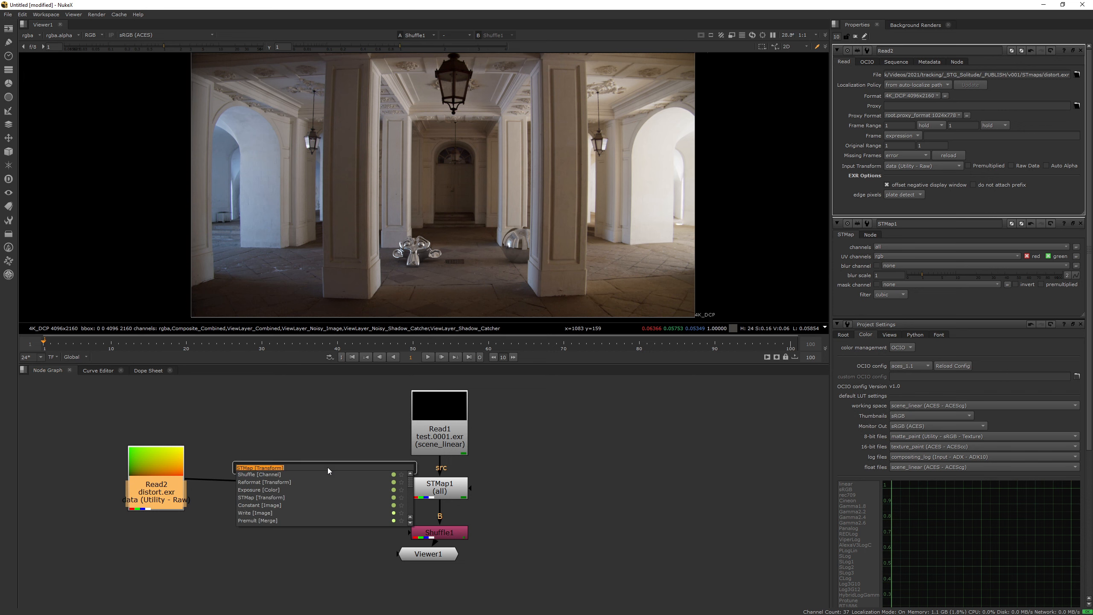
text(reformat)
key(Return)
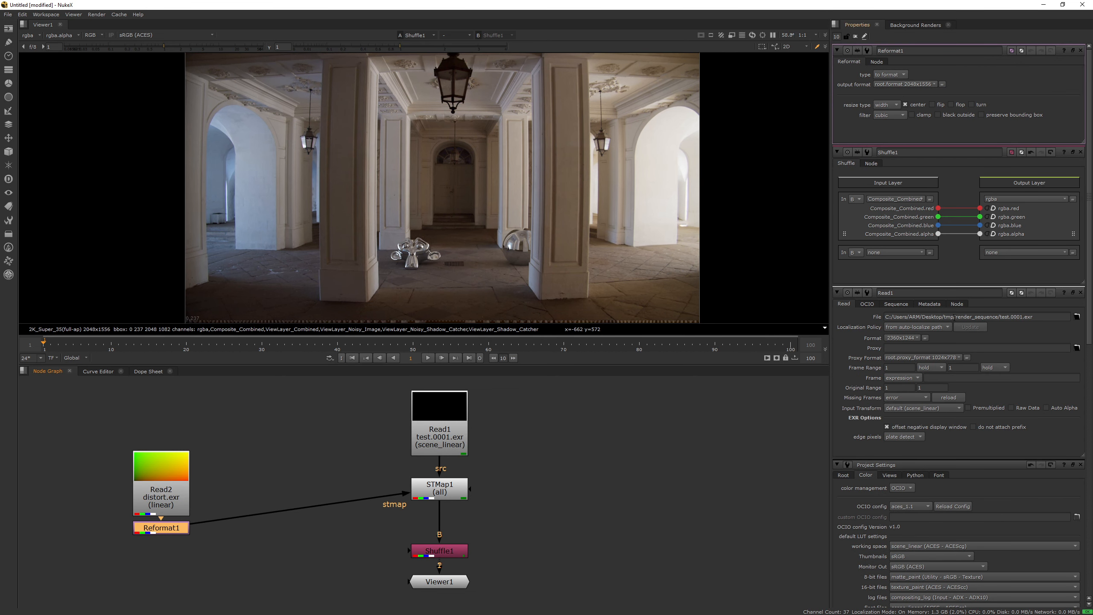
click(914, 87)
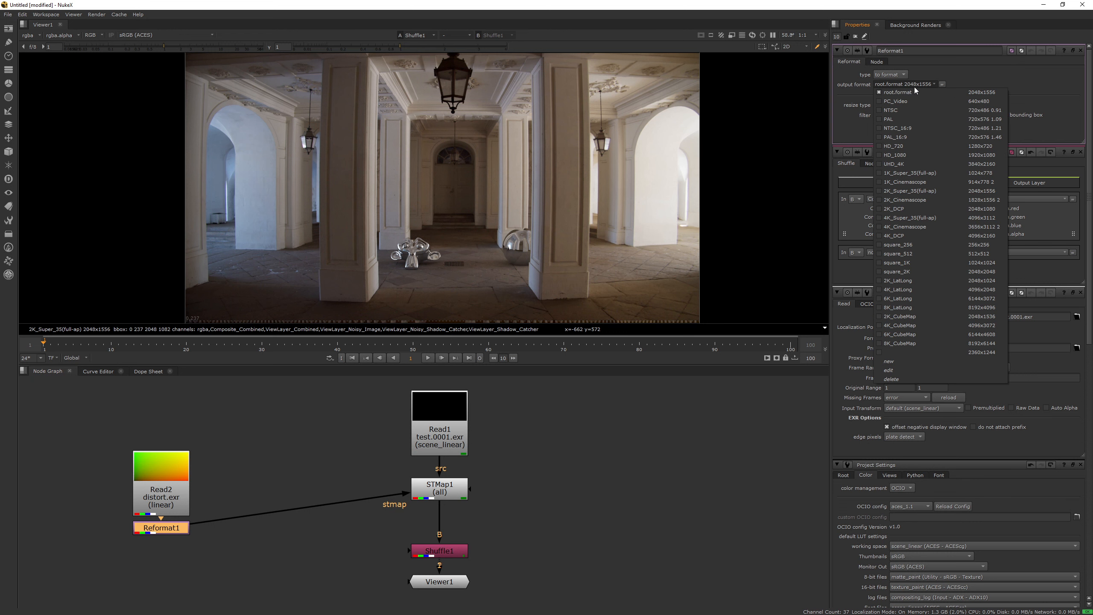
click(937, 208)
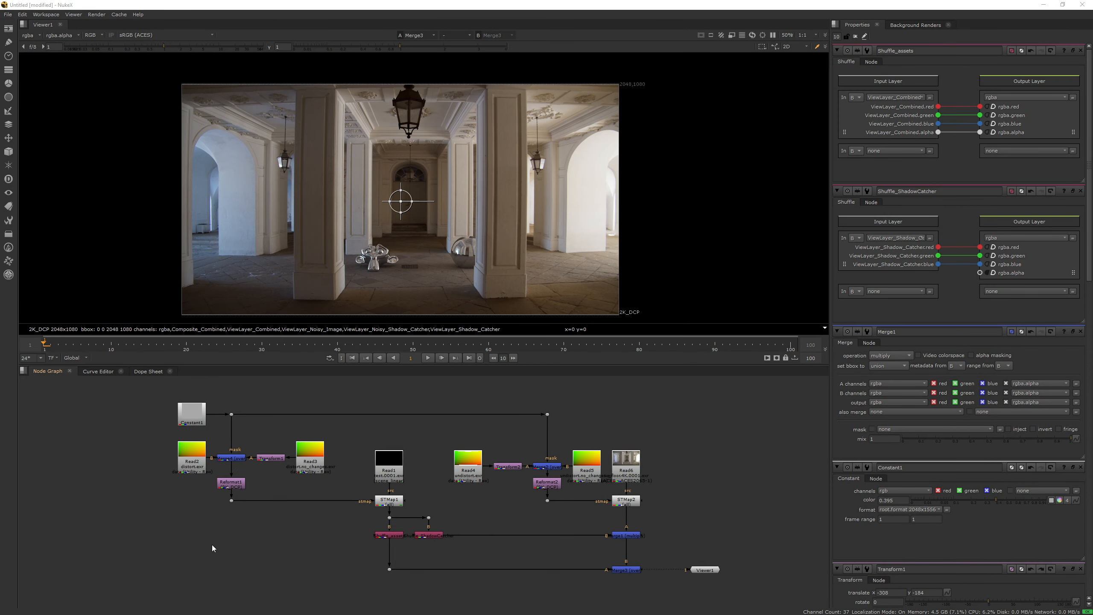
Step: Open the properties of the Transform node beside undistort.exr, and set the Constant mask node's color to about 0.6
click(273, 460)
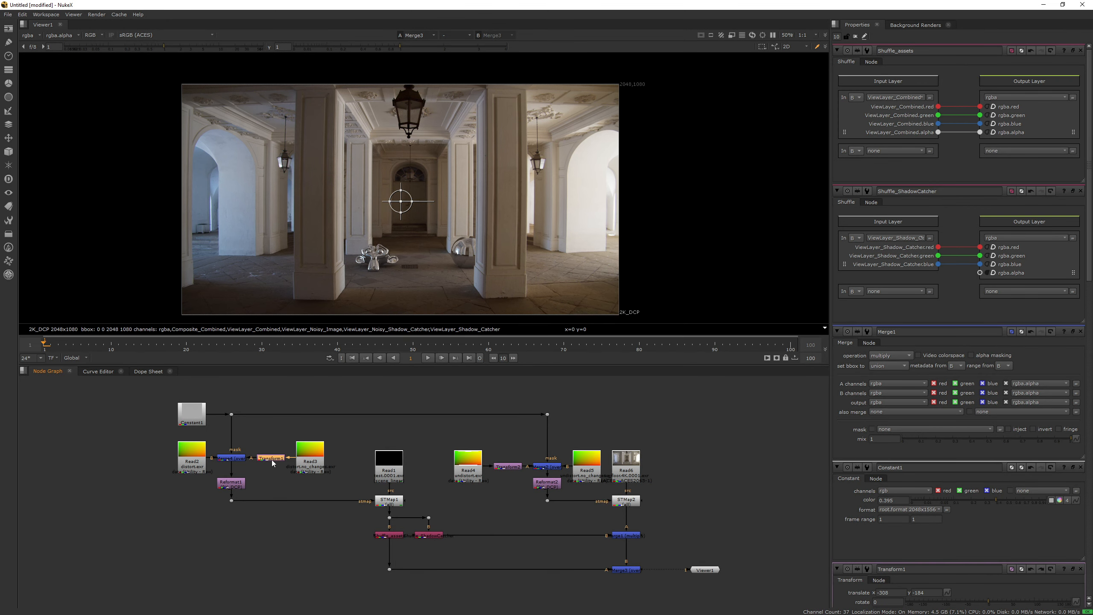
double_click(513, 466)
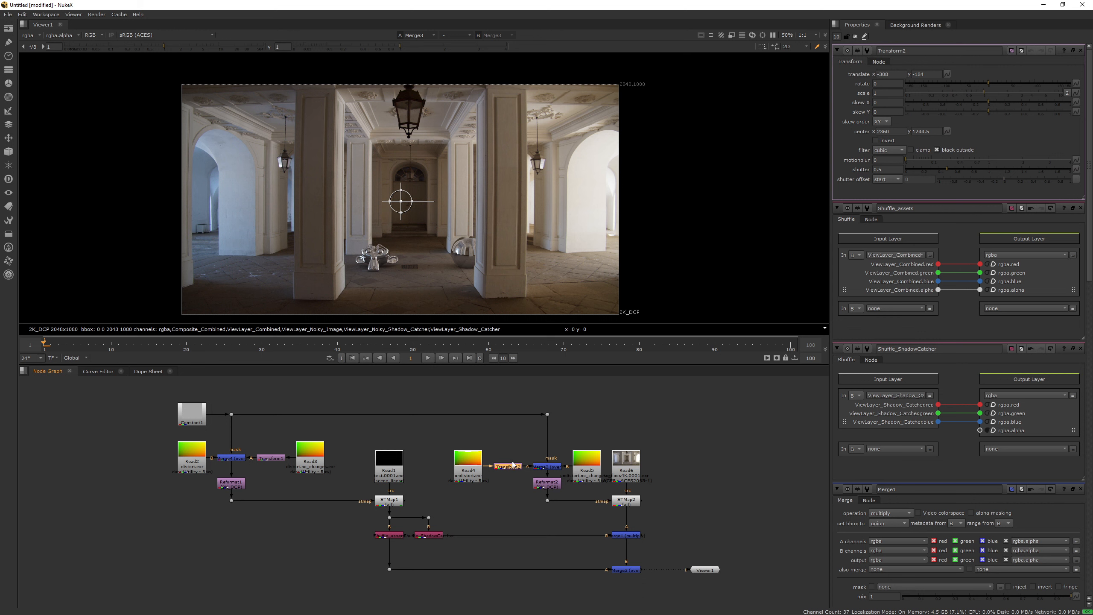
double_click(193, 415)
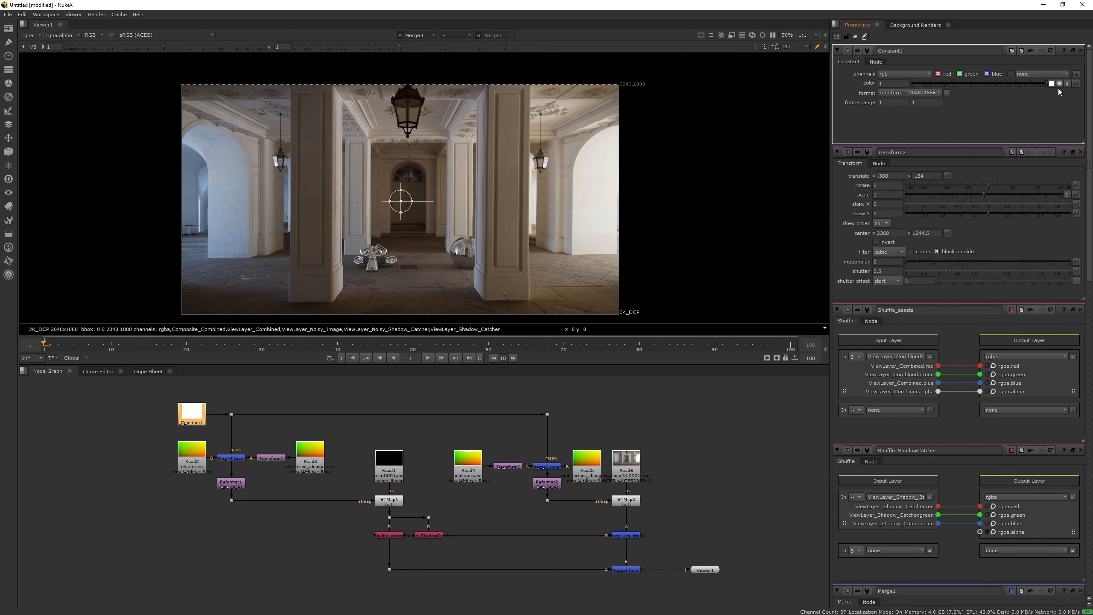
drag(901, 87, 1014, 91)
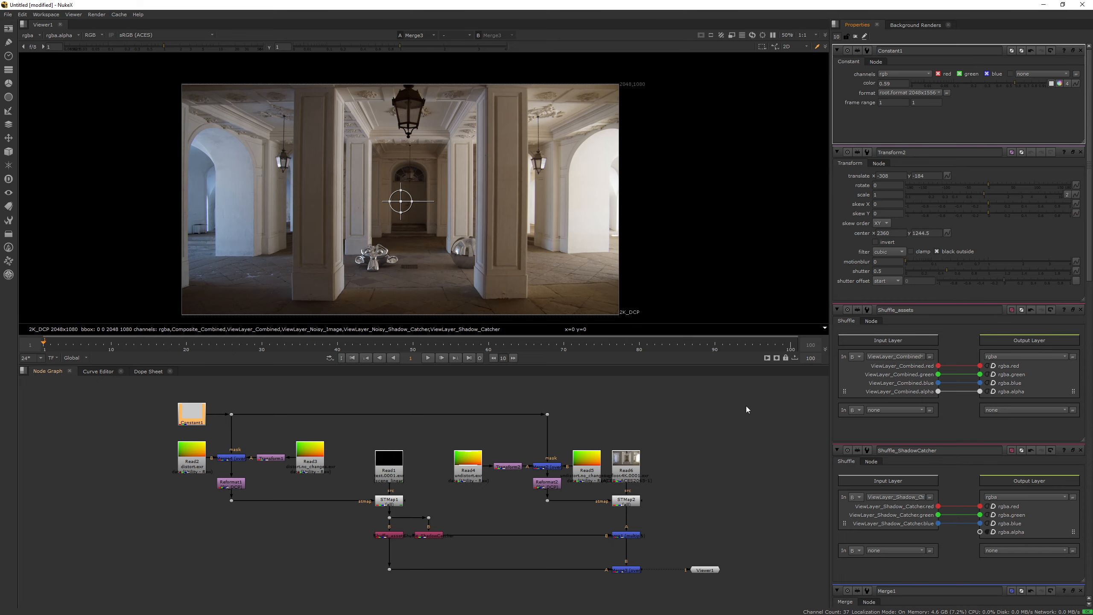
Step: Maximize the Node Graph and examine the complete distortion and undistortion node tree
key(space)
scroll(656, 349, up, 4)
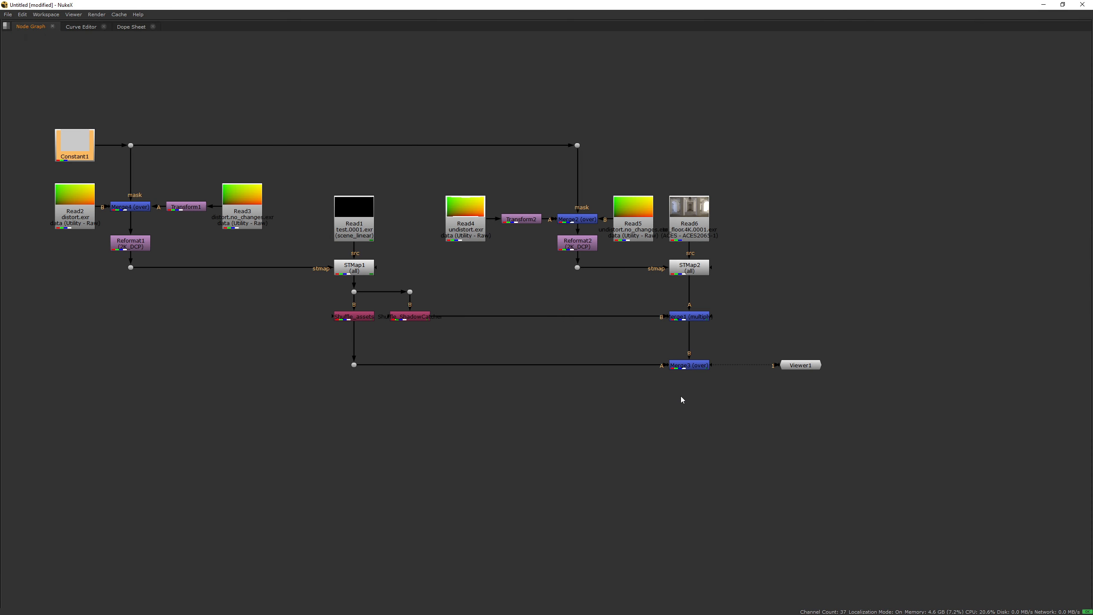